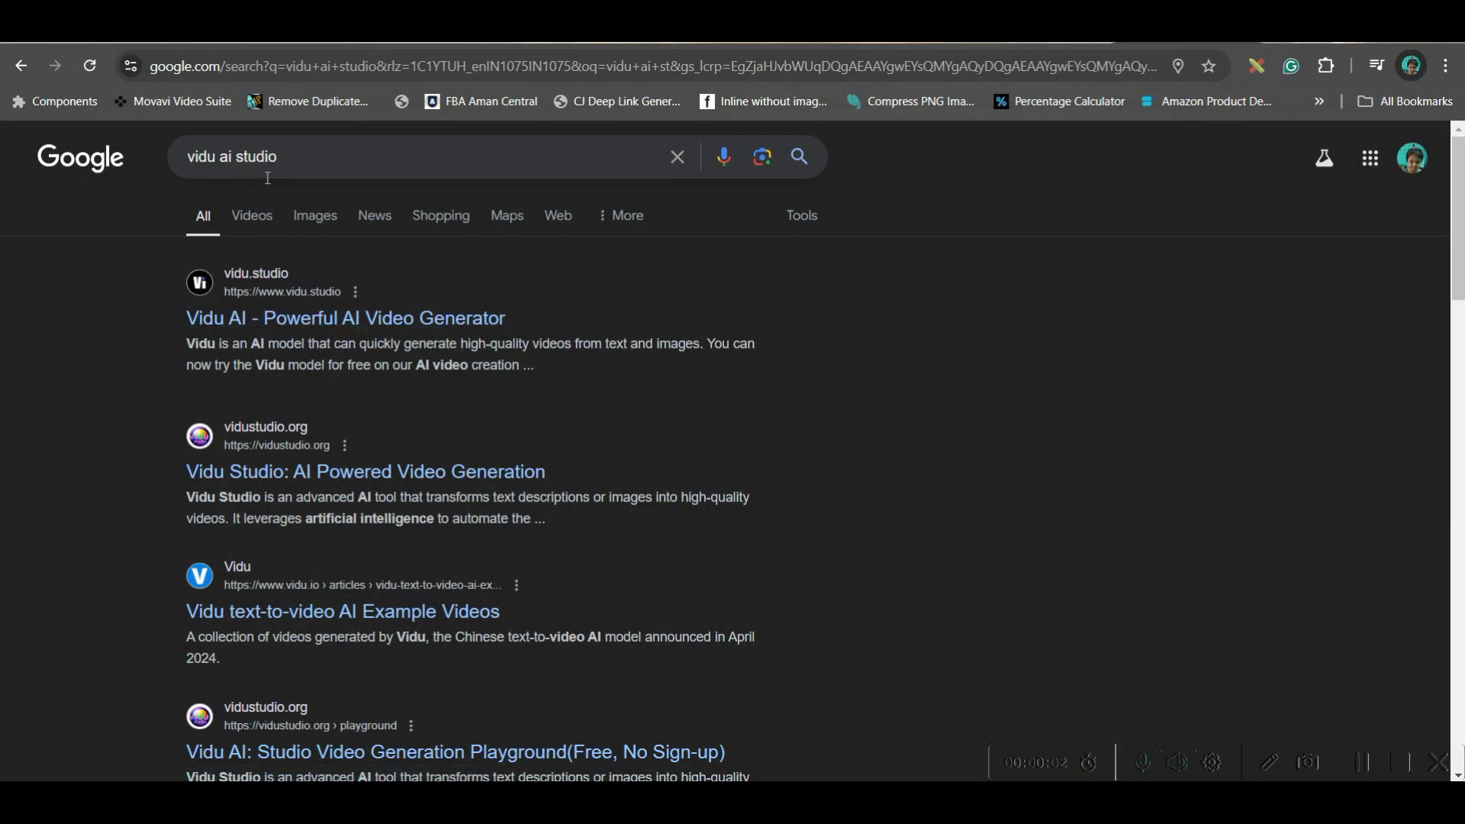
- Open the 'Vidu AI - Powerful AI Video Generator' result from the Google search
click(306, 328)
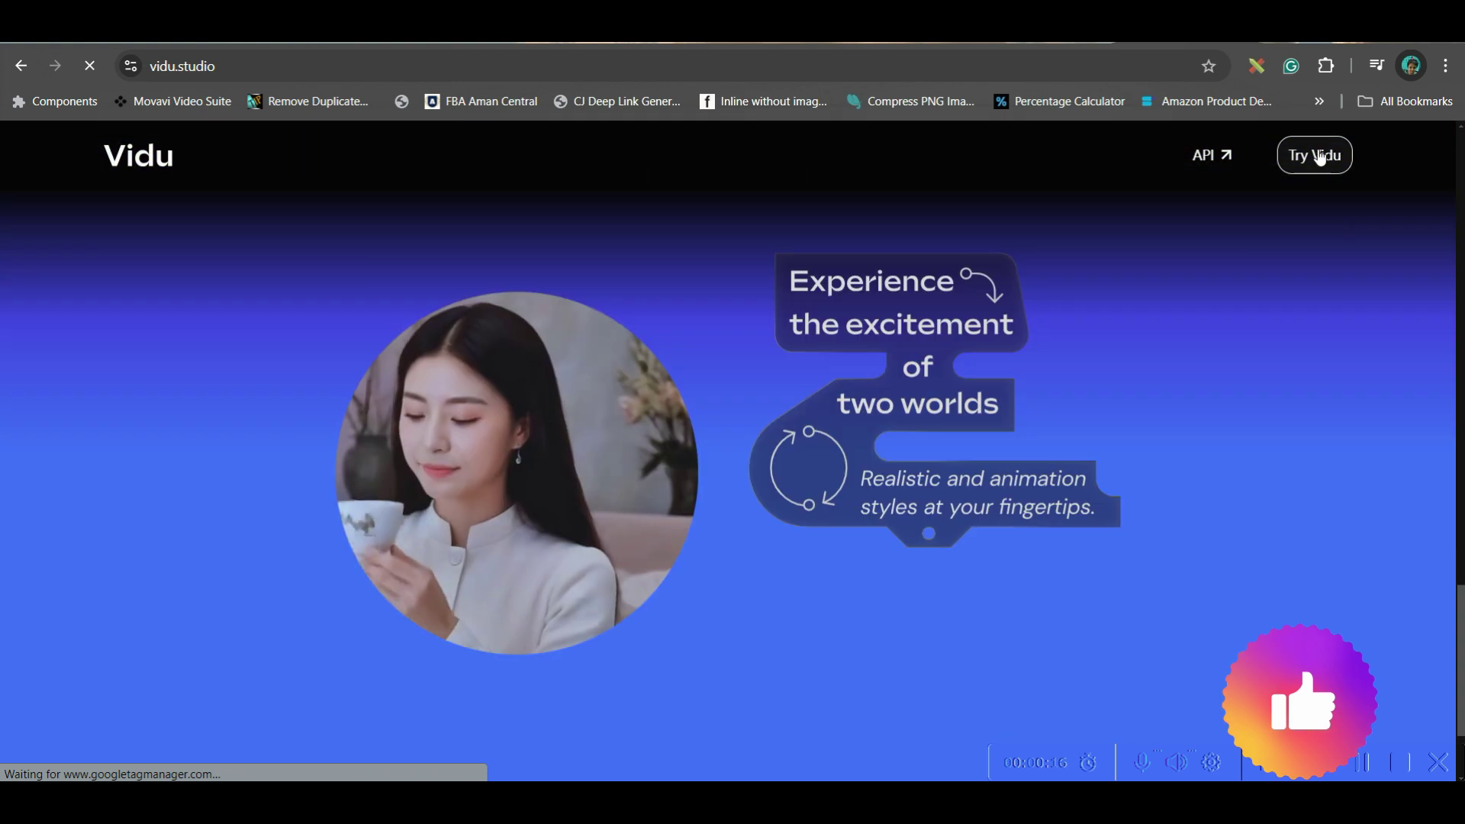
- Start Vidu and sign in with a Google account
click(1317, 155)
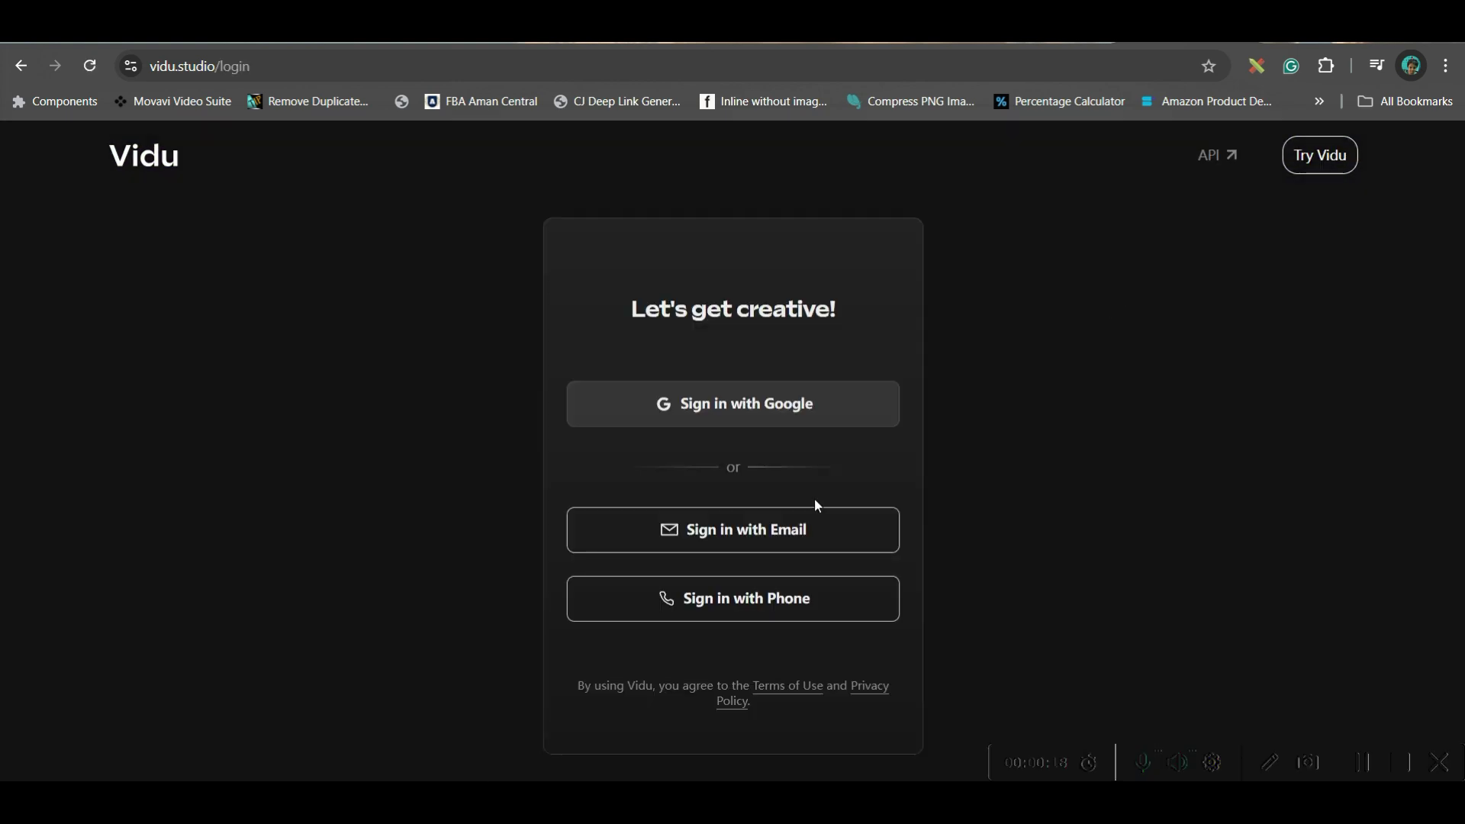
click(767, 417)
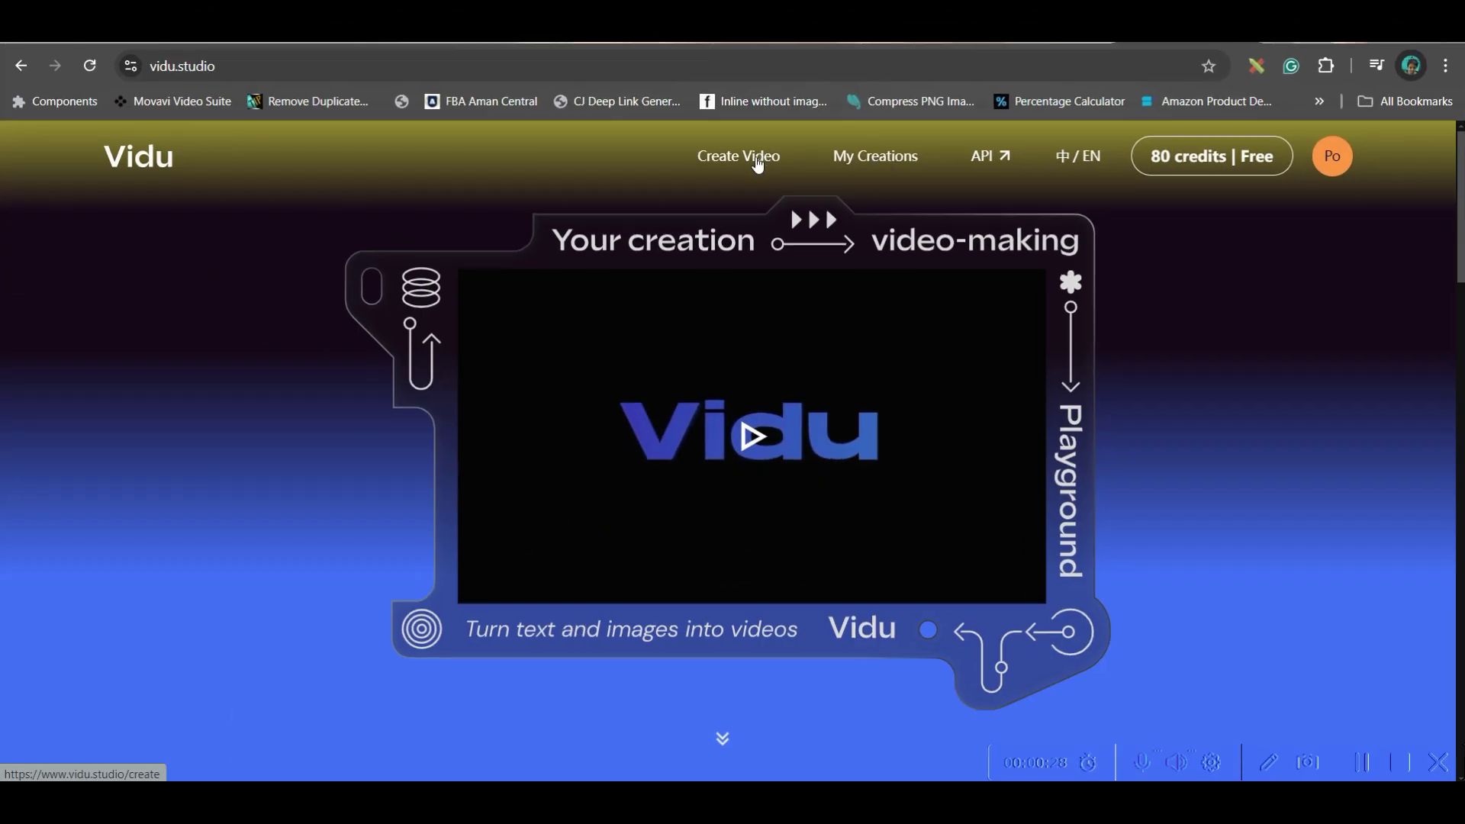
- On the Create Video page, paste the photorealistic rainy night-scene prompt and leave the image slot empty
click(757, 160)
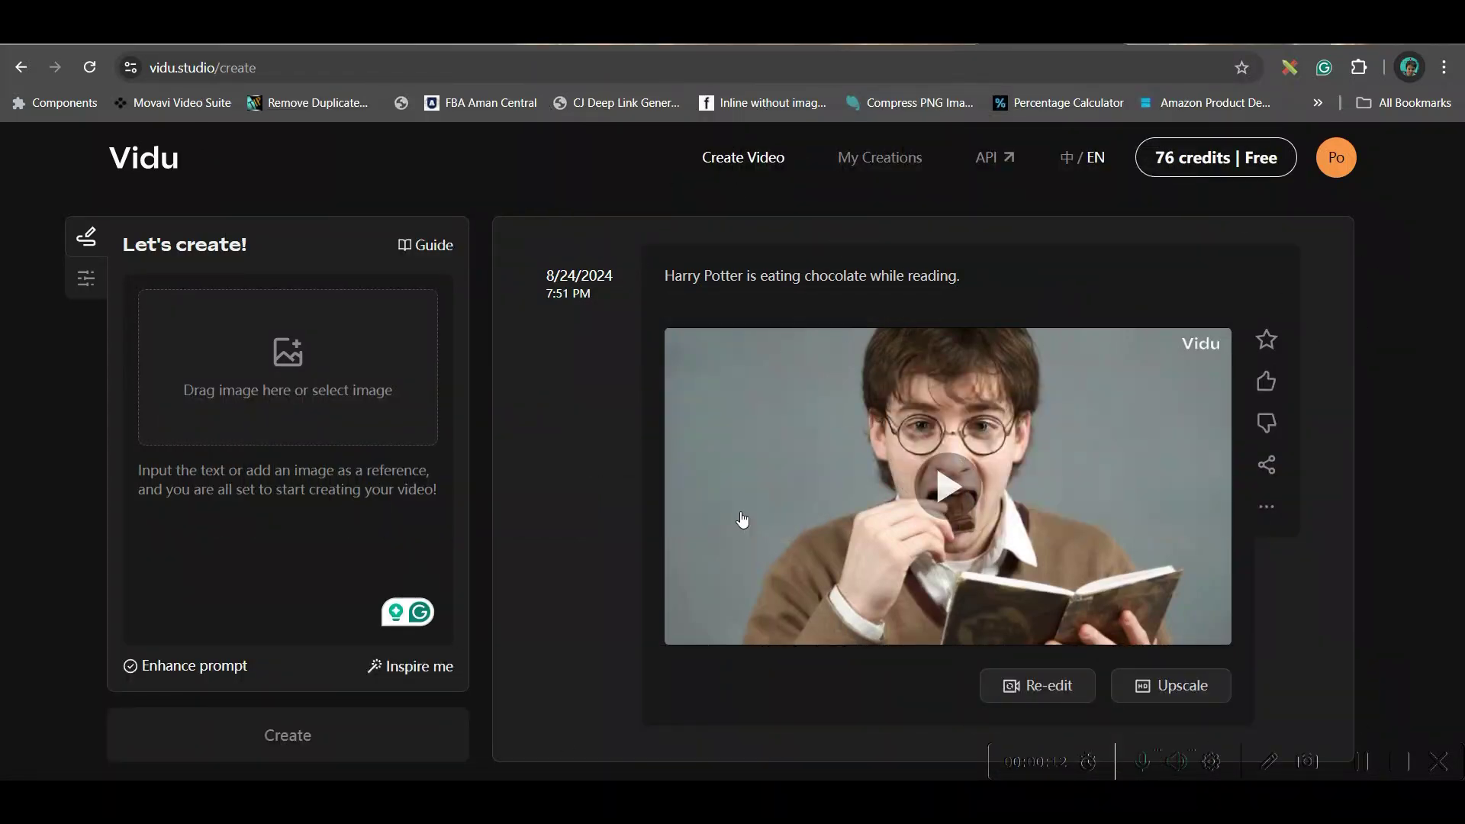
key(ctrl+v)
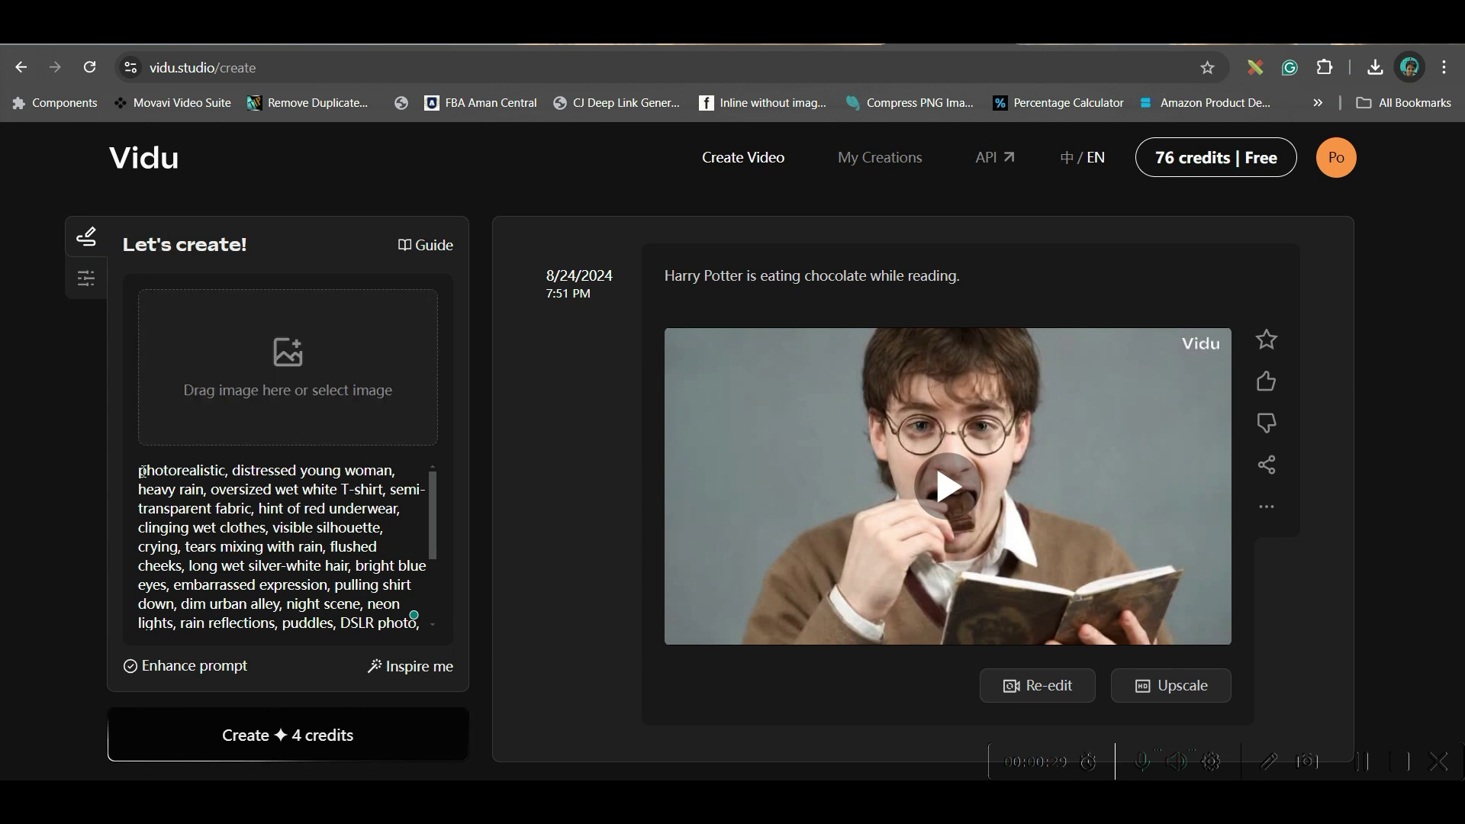
drag(142, 472, 416, 637)
click(290, 363)
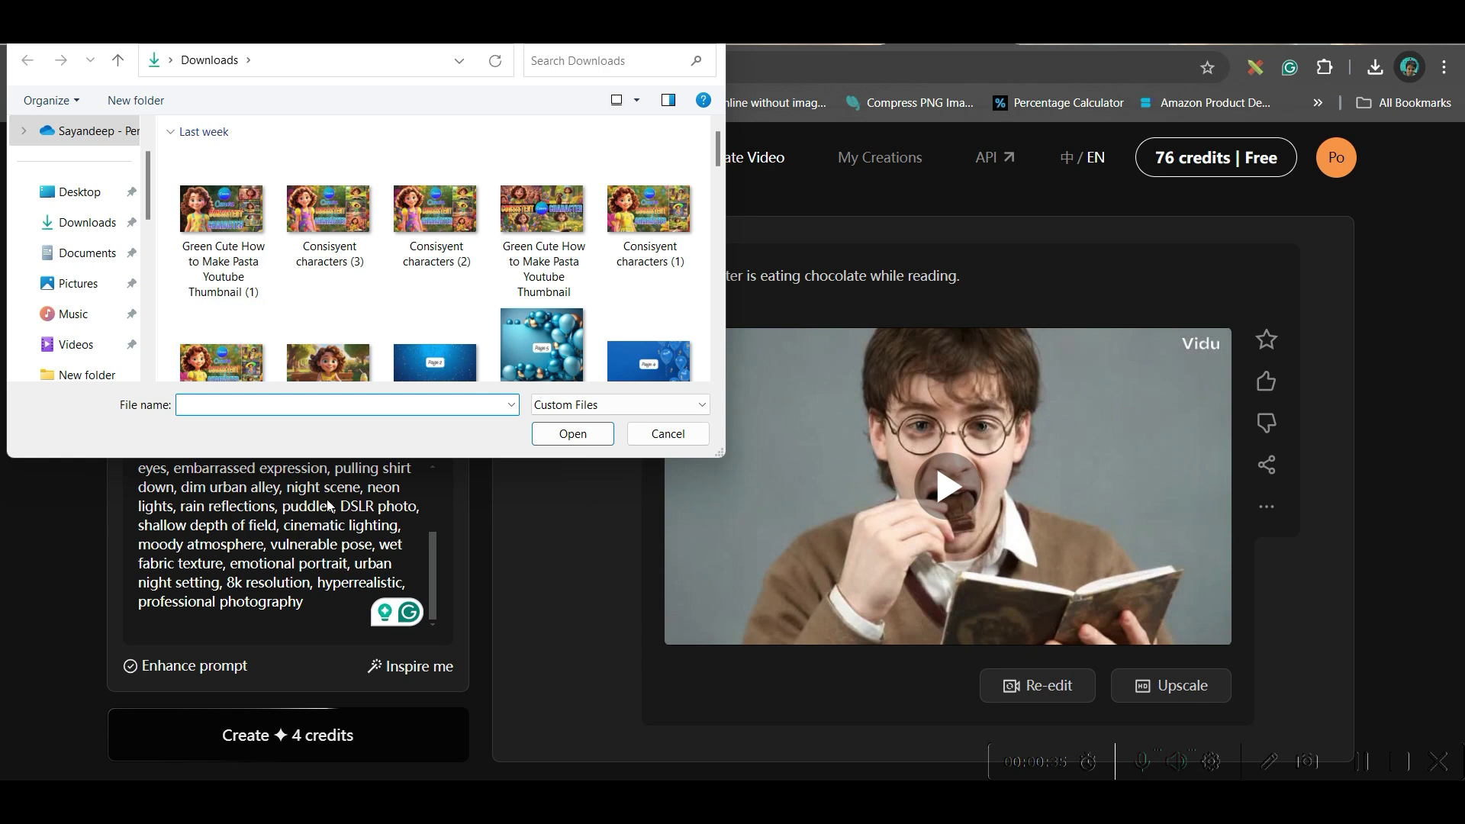
key(Escape)
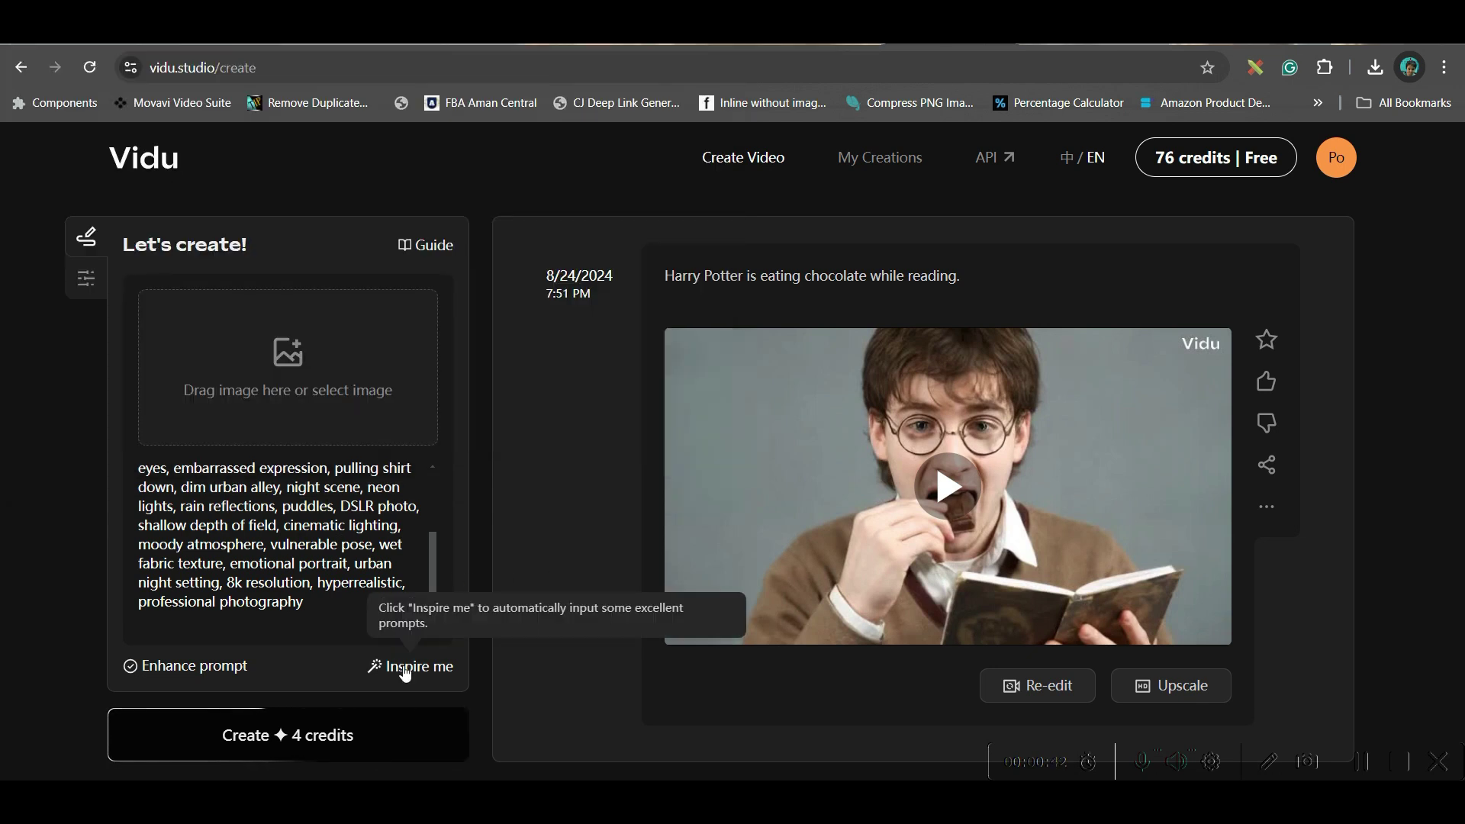
click(88, 287)
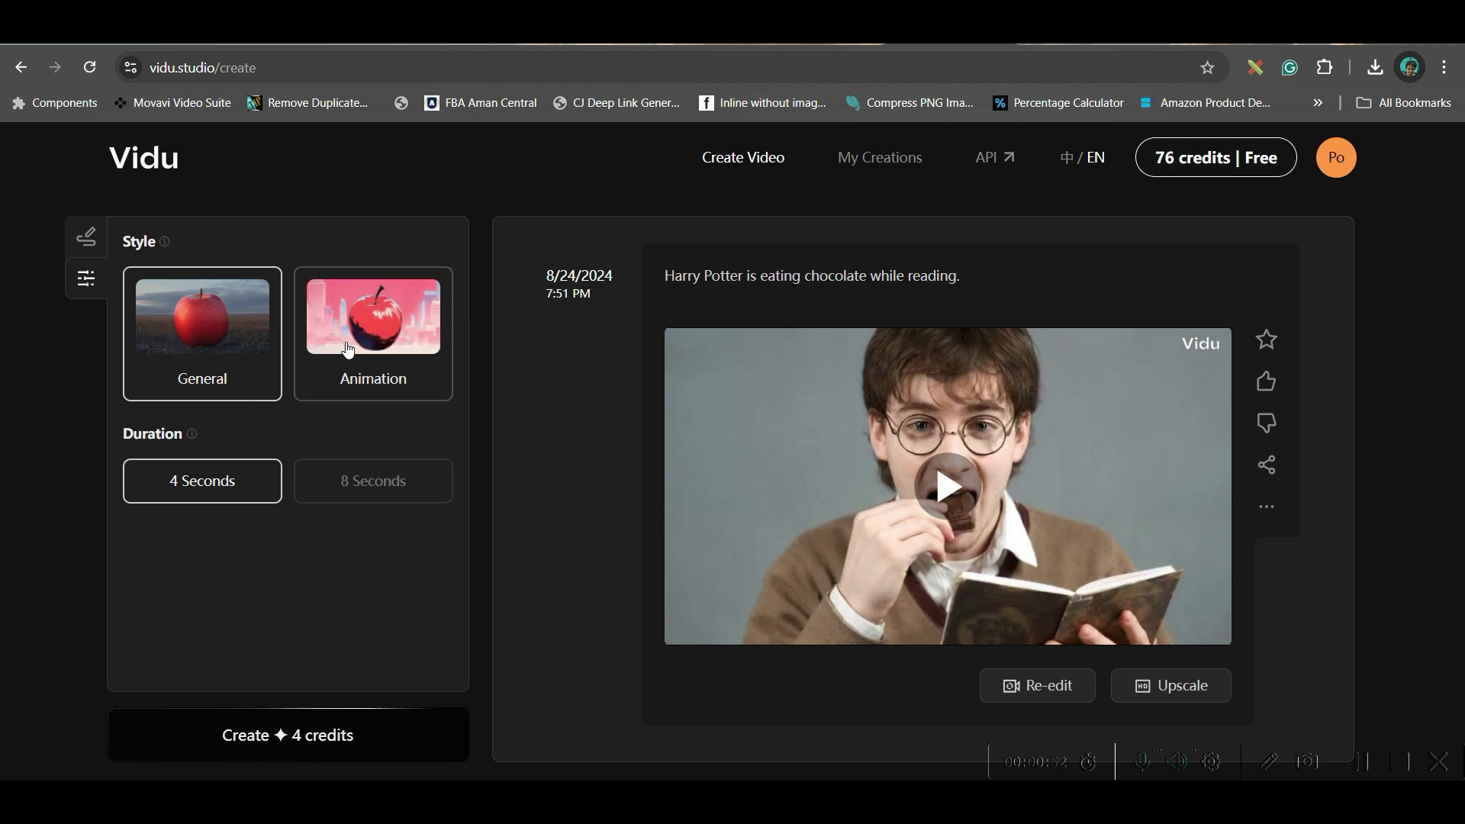
click(443, 353)
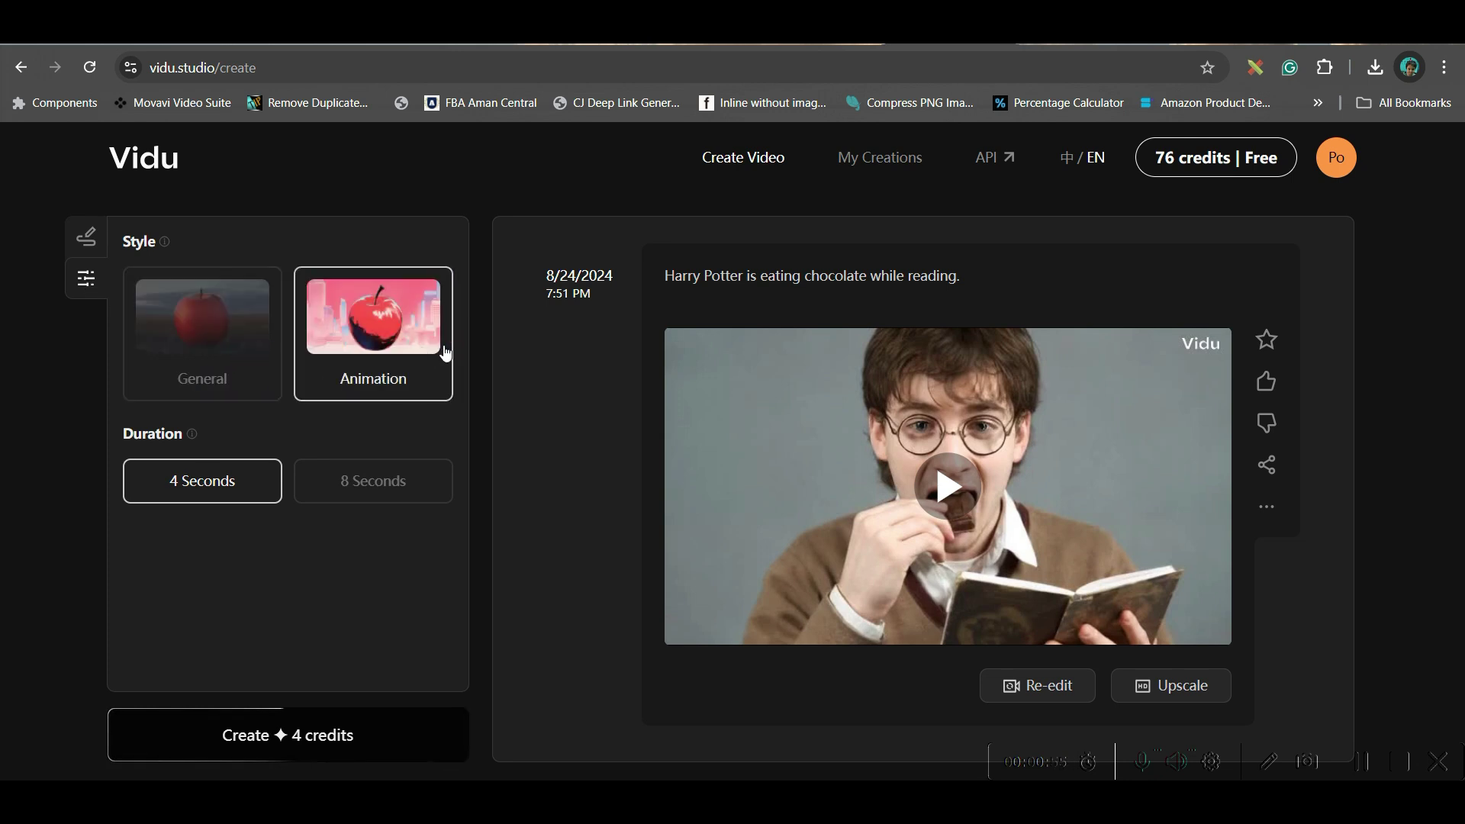
click(212, 348)
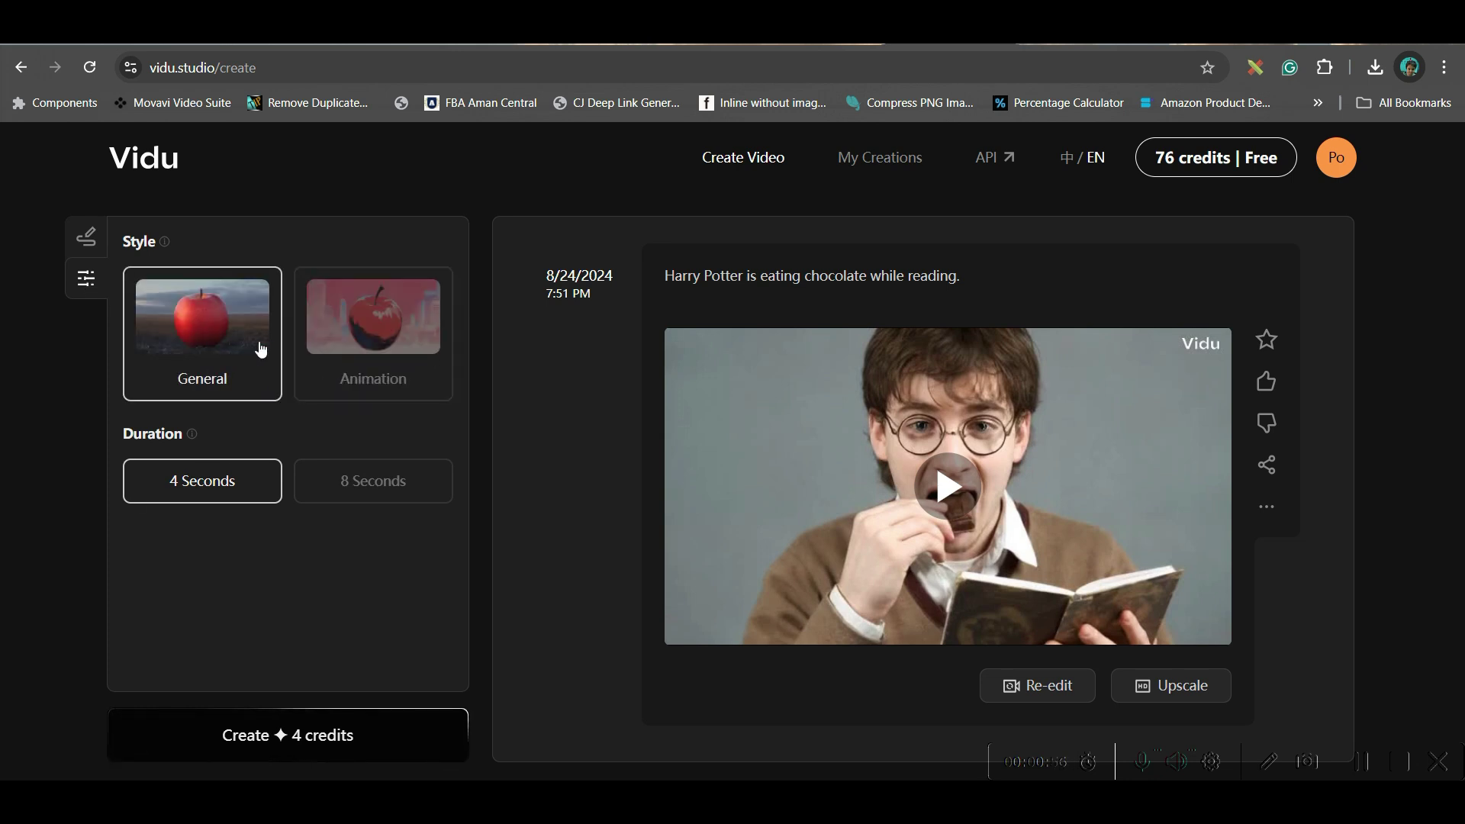
click(316, 486)
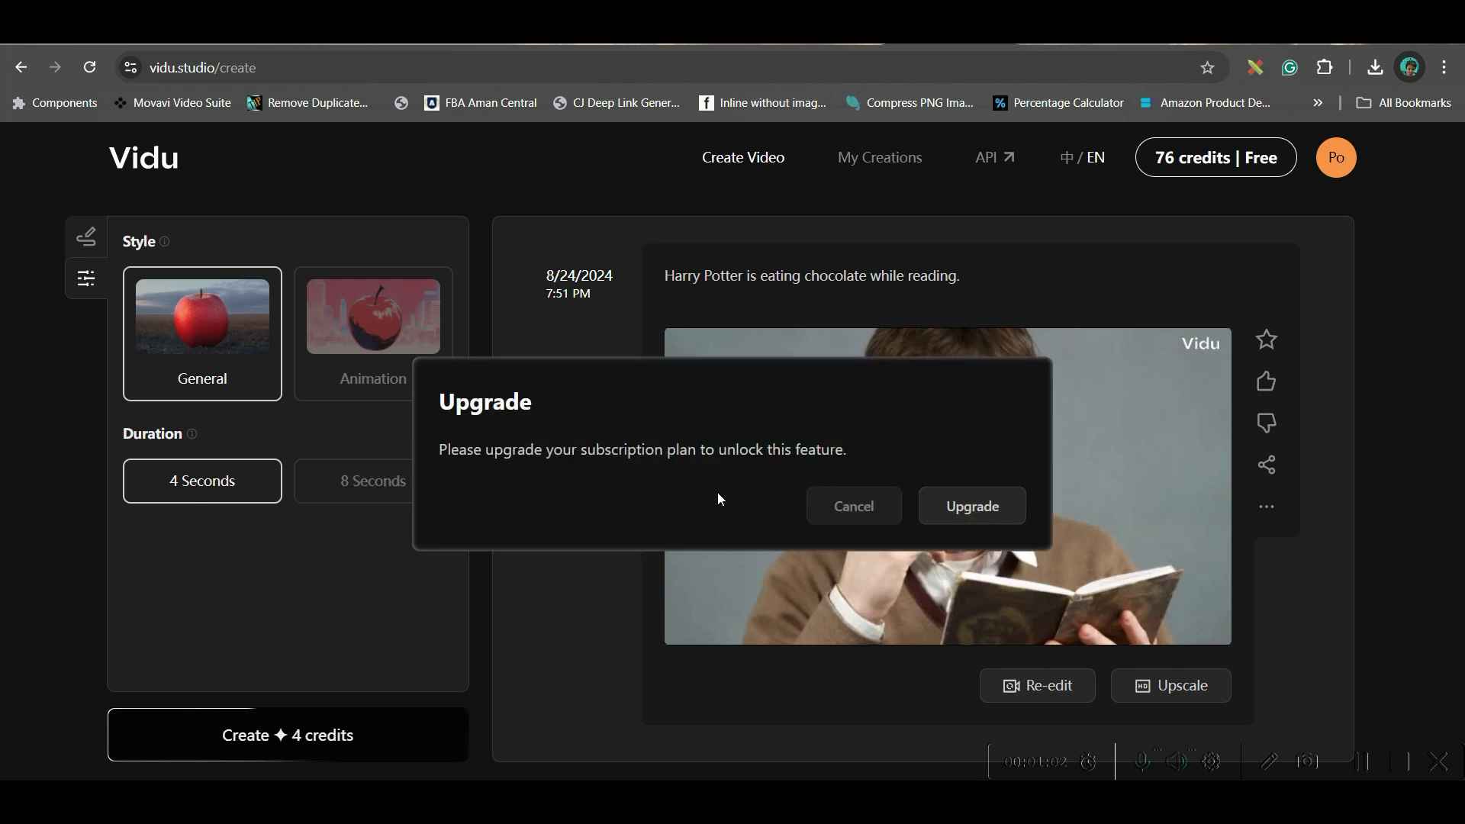
click(855, 507)
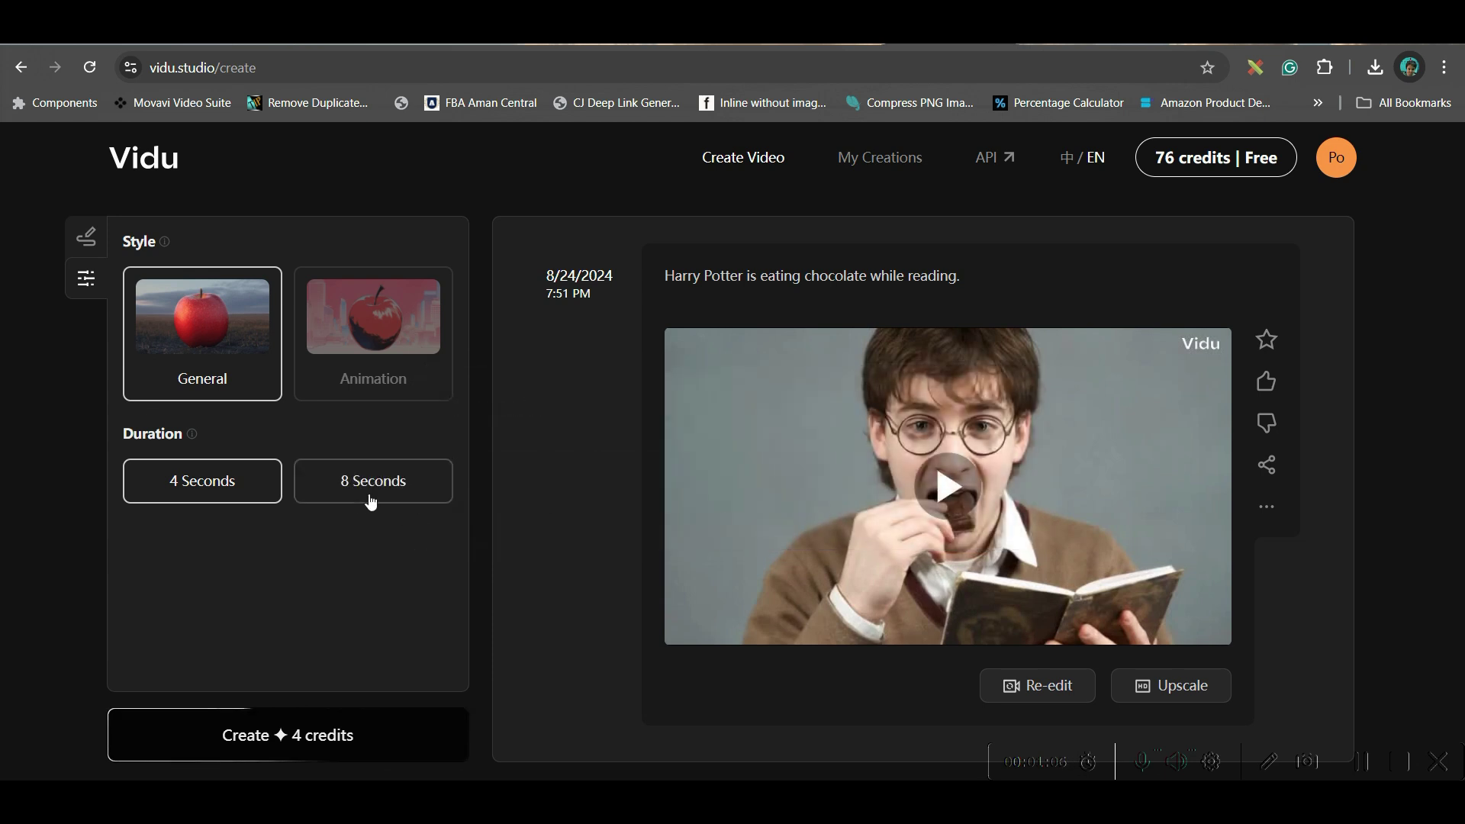
click(92, 236)
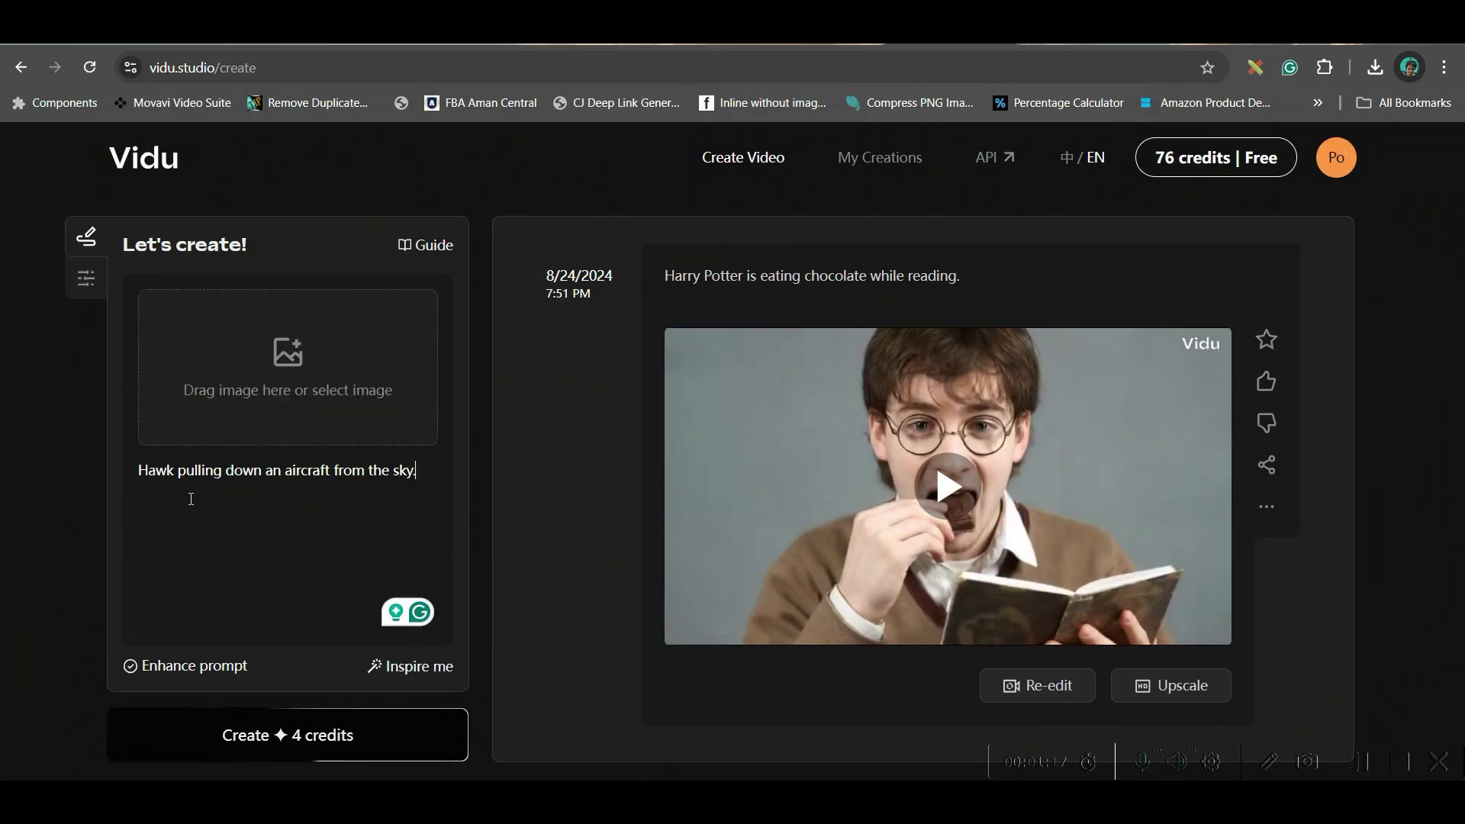
- Turn off Enhance prompt and create the 'Hawk pulling down an aircraft from the sky.' video
click(211, 672)
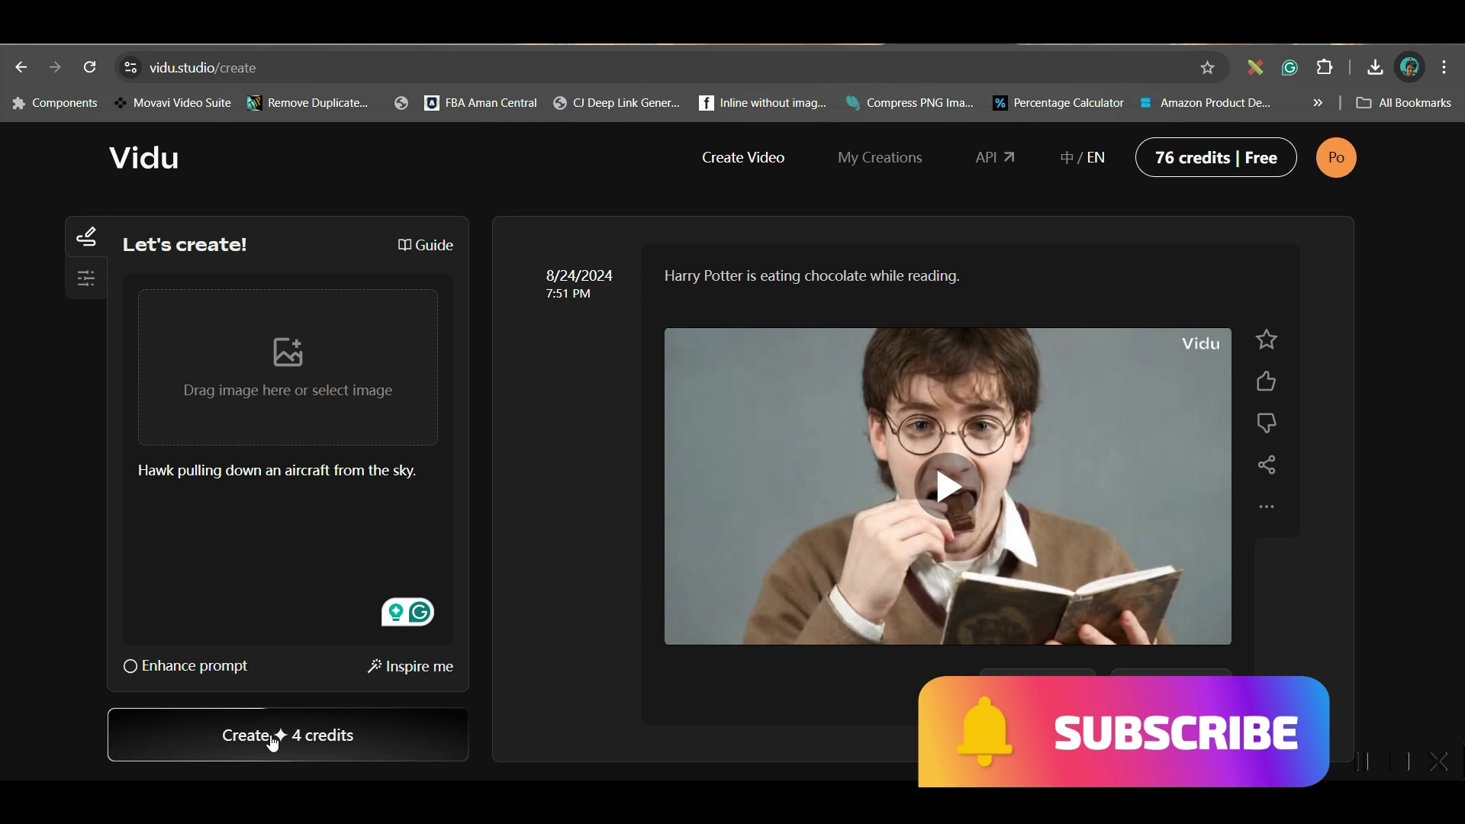
click(437, 744)
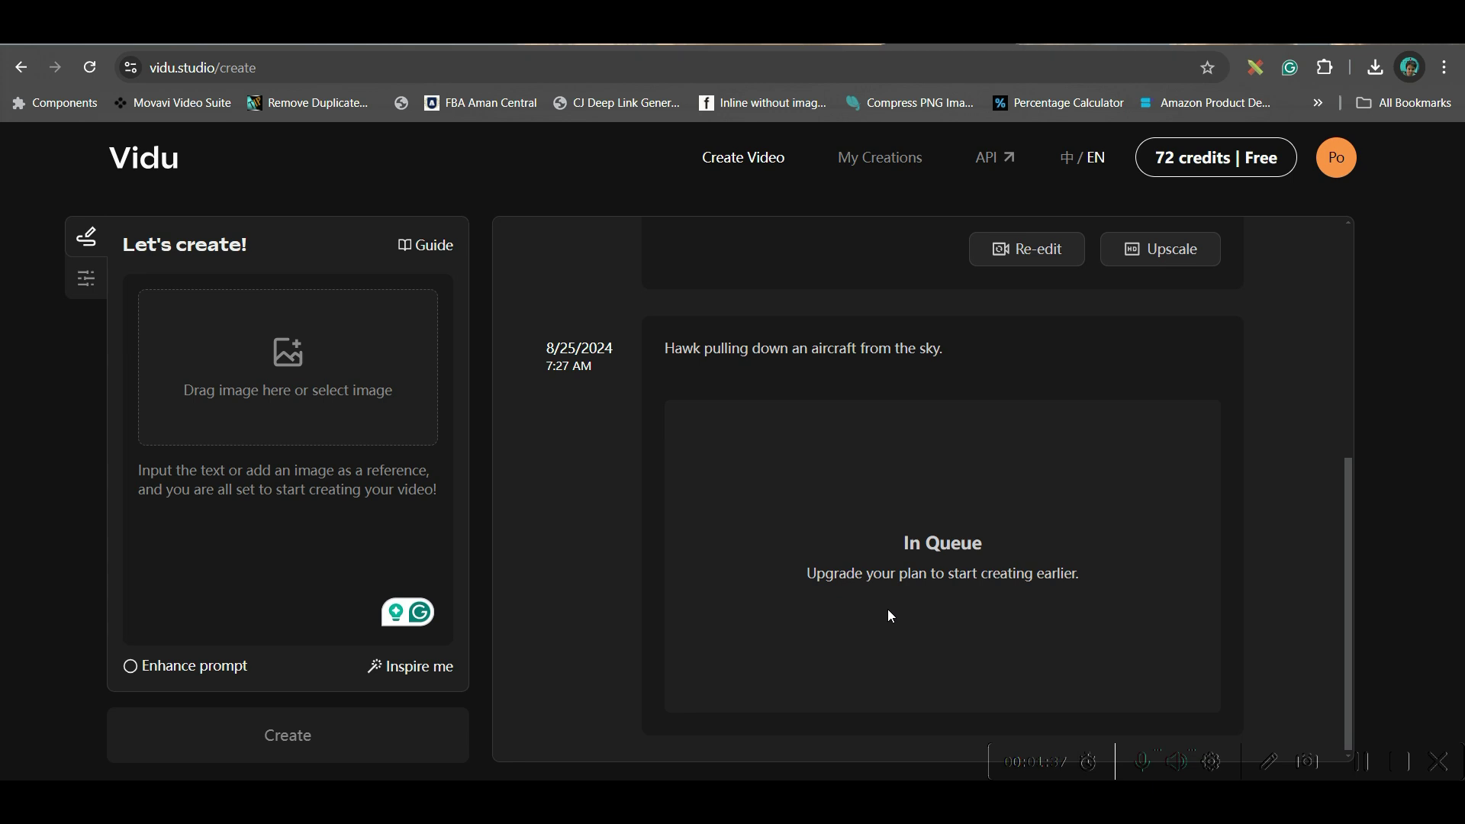
scroll(1091, 534, up, 5)
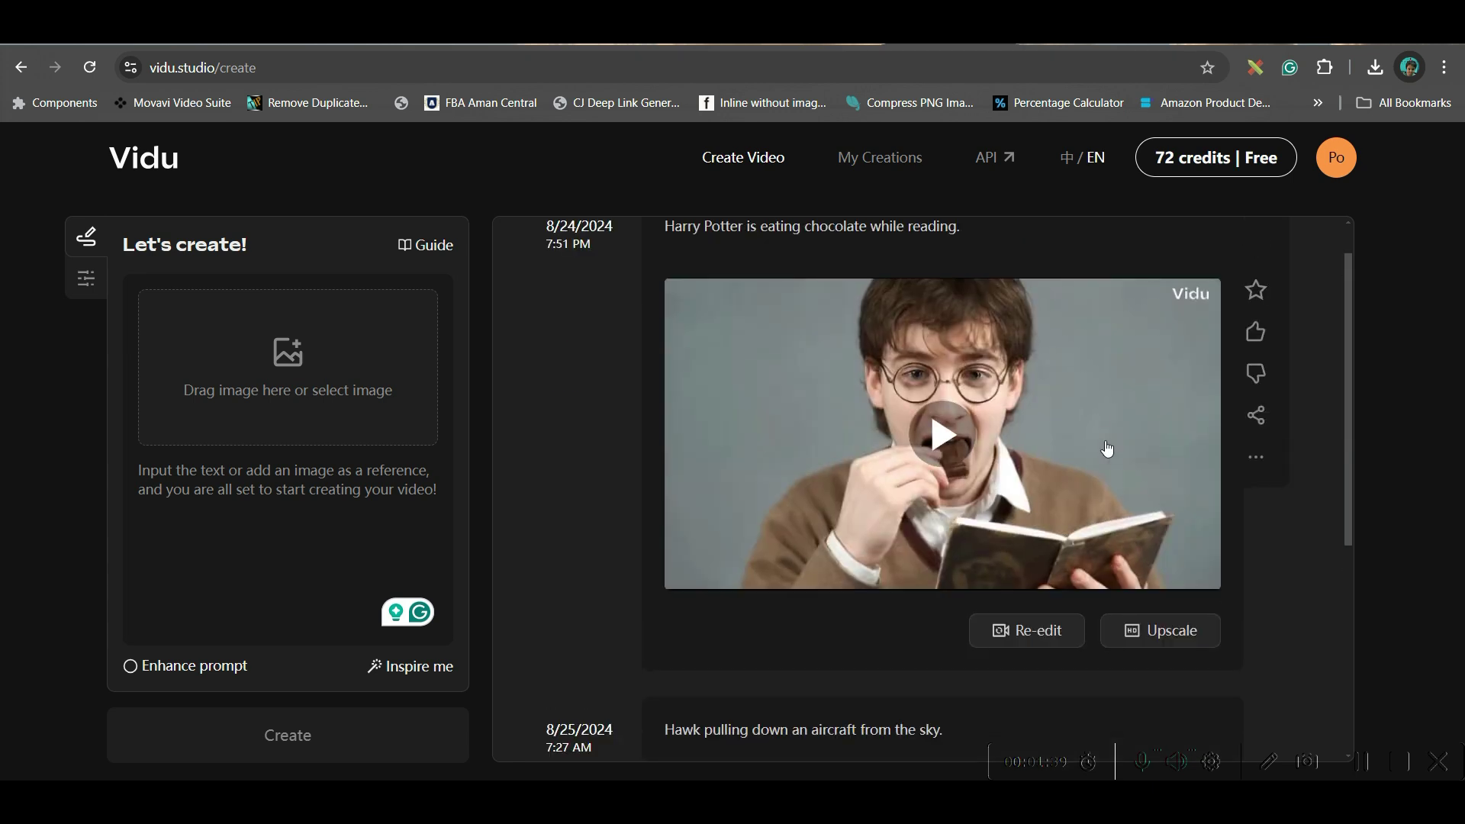
- Play the Harry Potter chocolate clip, select its prompt, then show the Style and Duration settings
click(954, 440)
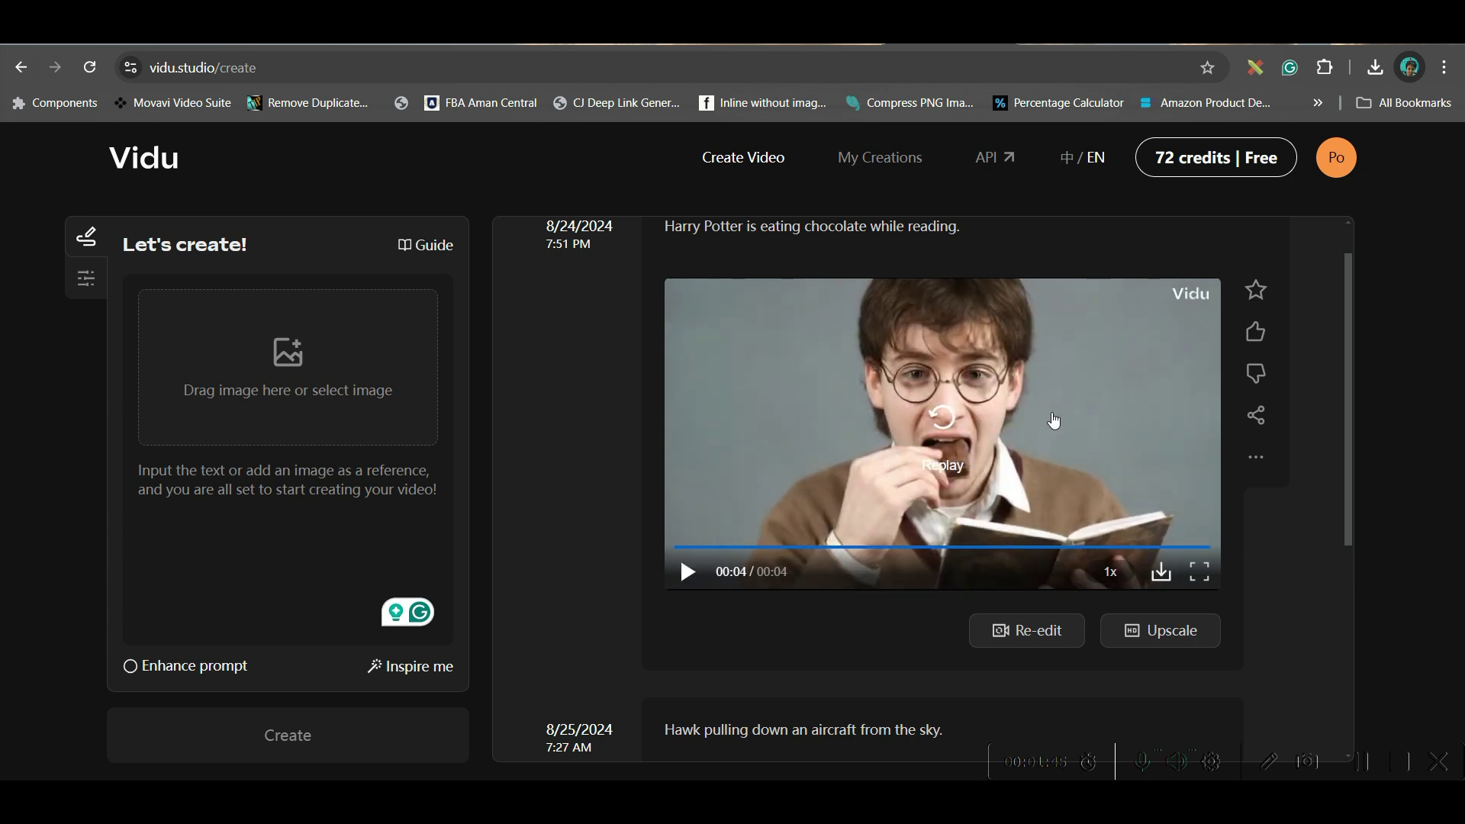
scroll(1054, 421, down, 5)
scroll(1056, 600, up, 5)
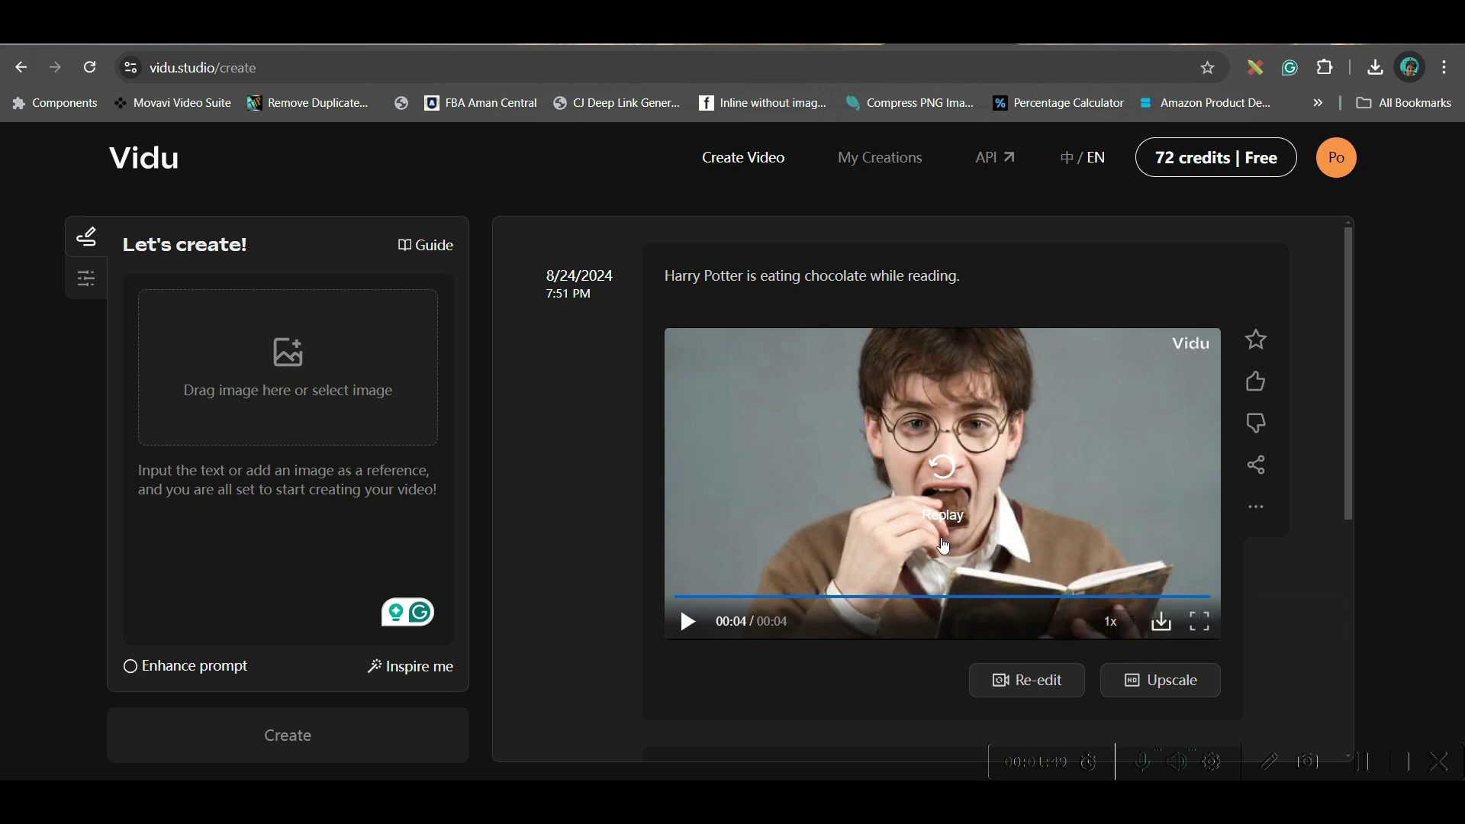
drag(666, 274, 1002, 288)
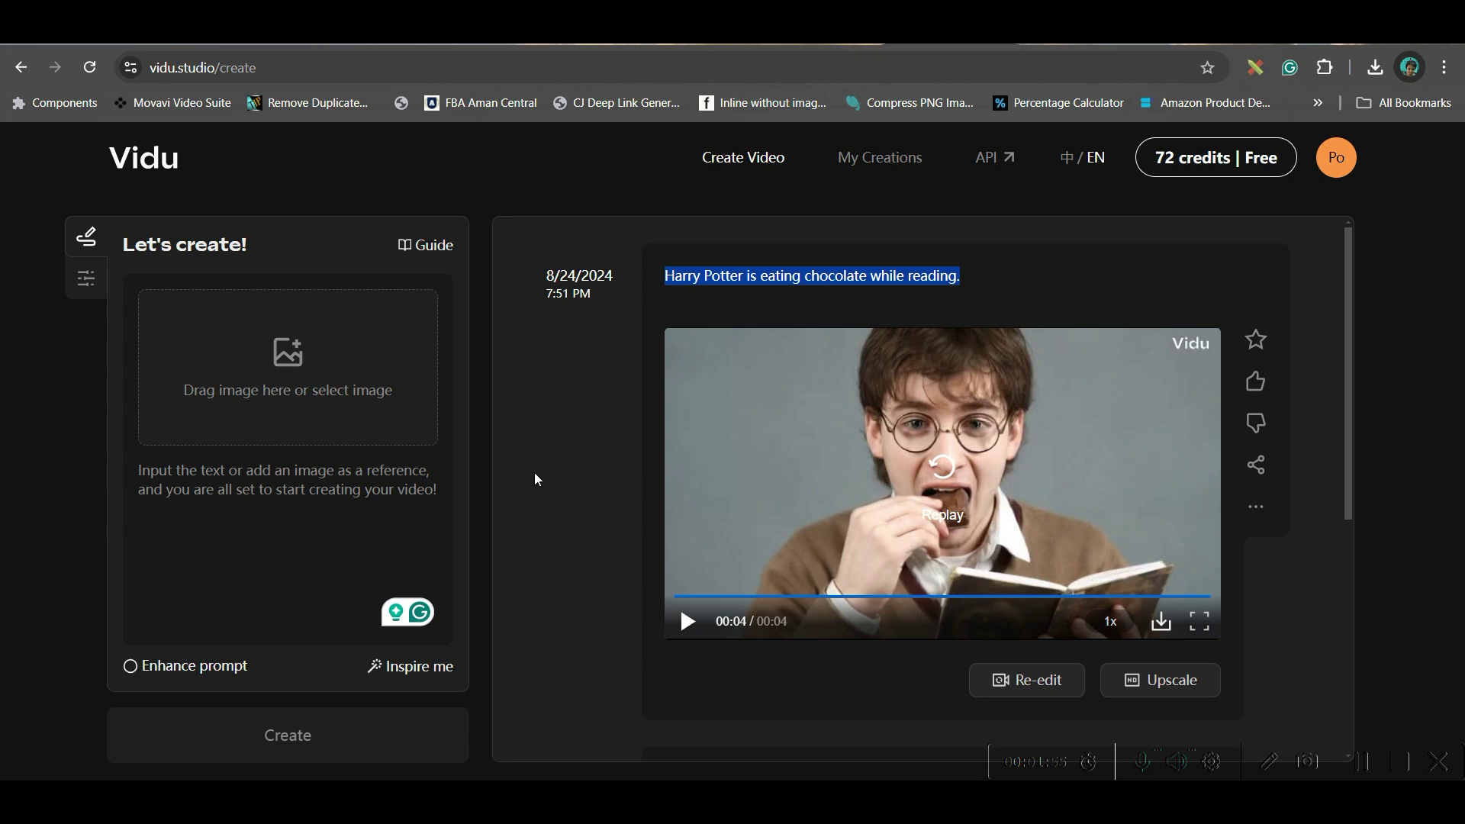
click(86, 280)
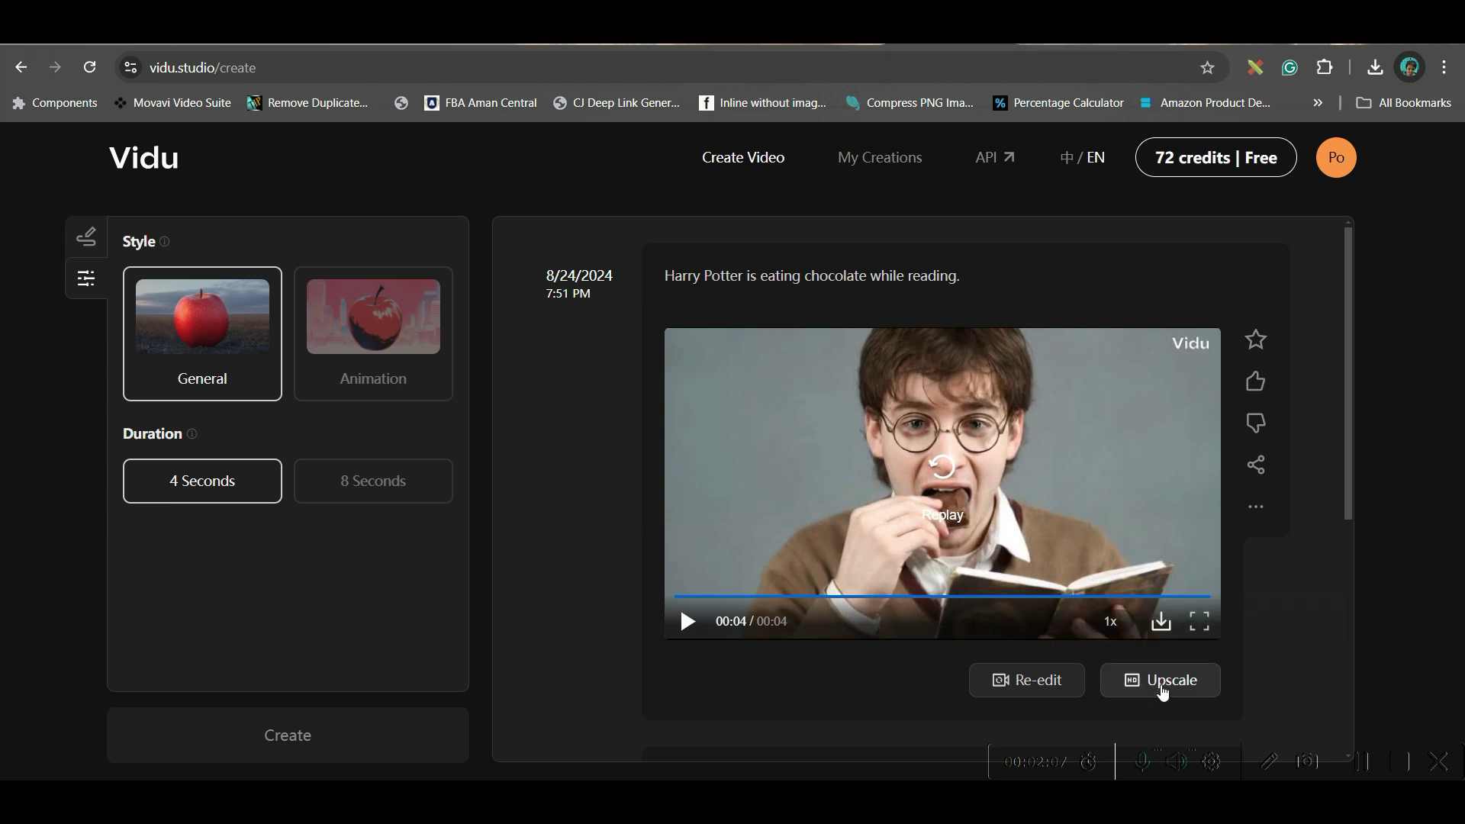
- Upscale the Harry Potter chocolate clip to Stable HD and download the MP4
click(1217, 680)
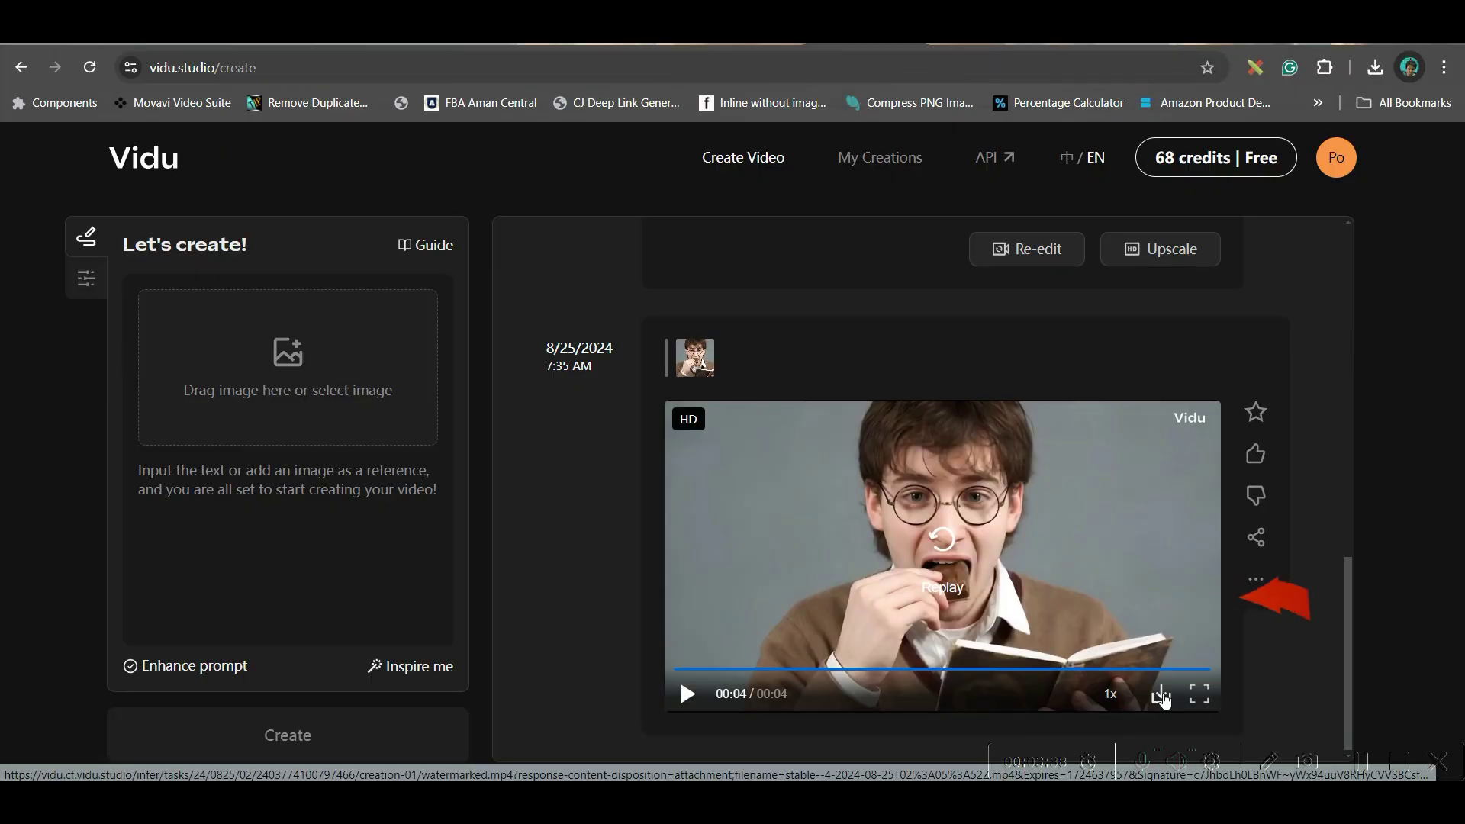
click(1162, 696)
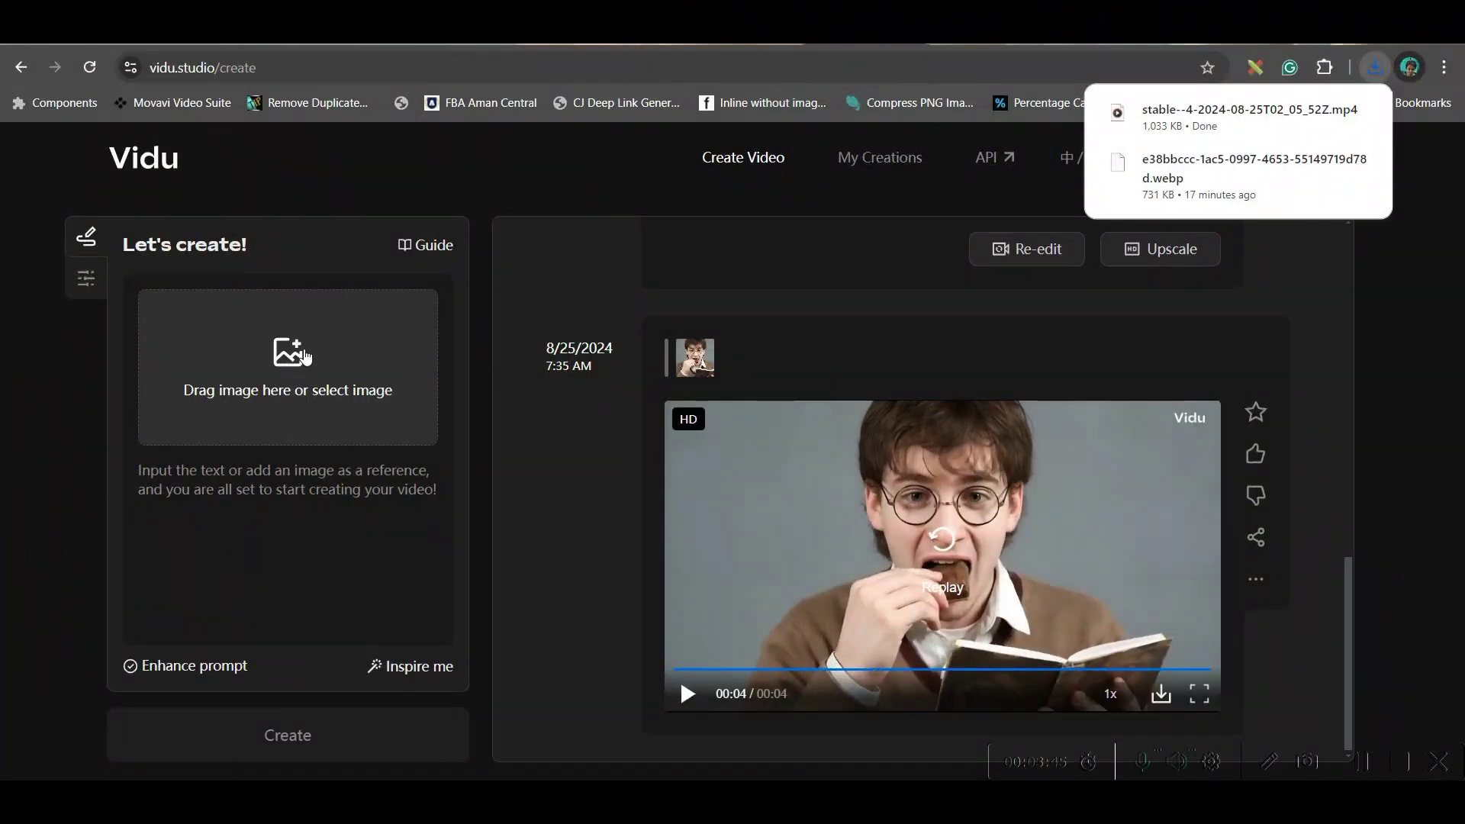
- Upload the astronaut-in-a-diner image from ASSETS and use it as the character reference
click(292, 357)
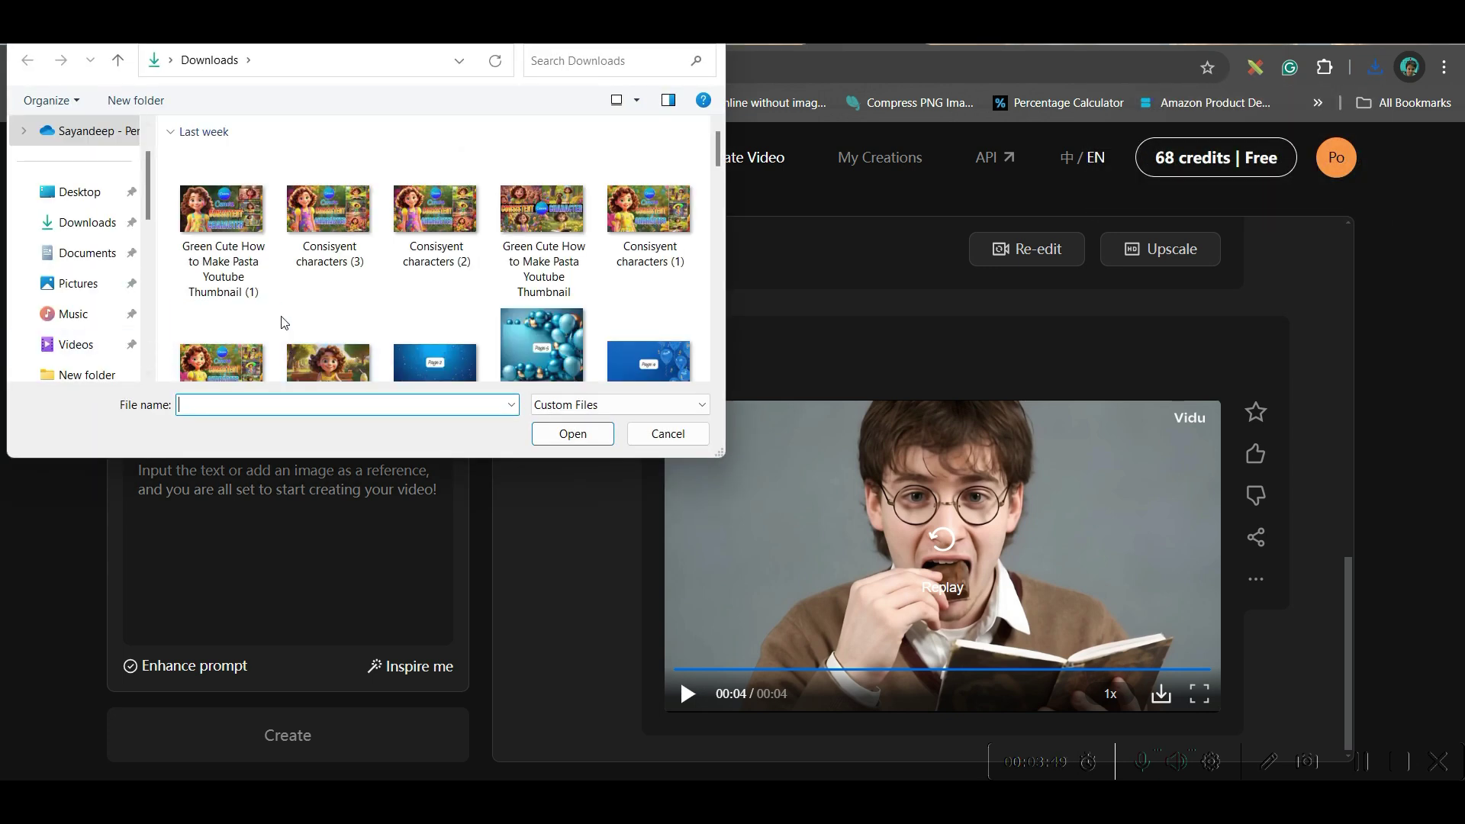
scroll(290, 350, down, 5)
scroll(68, 321, down, 5)
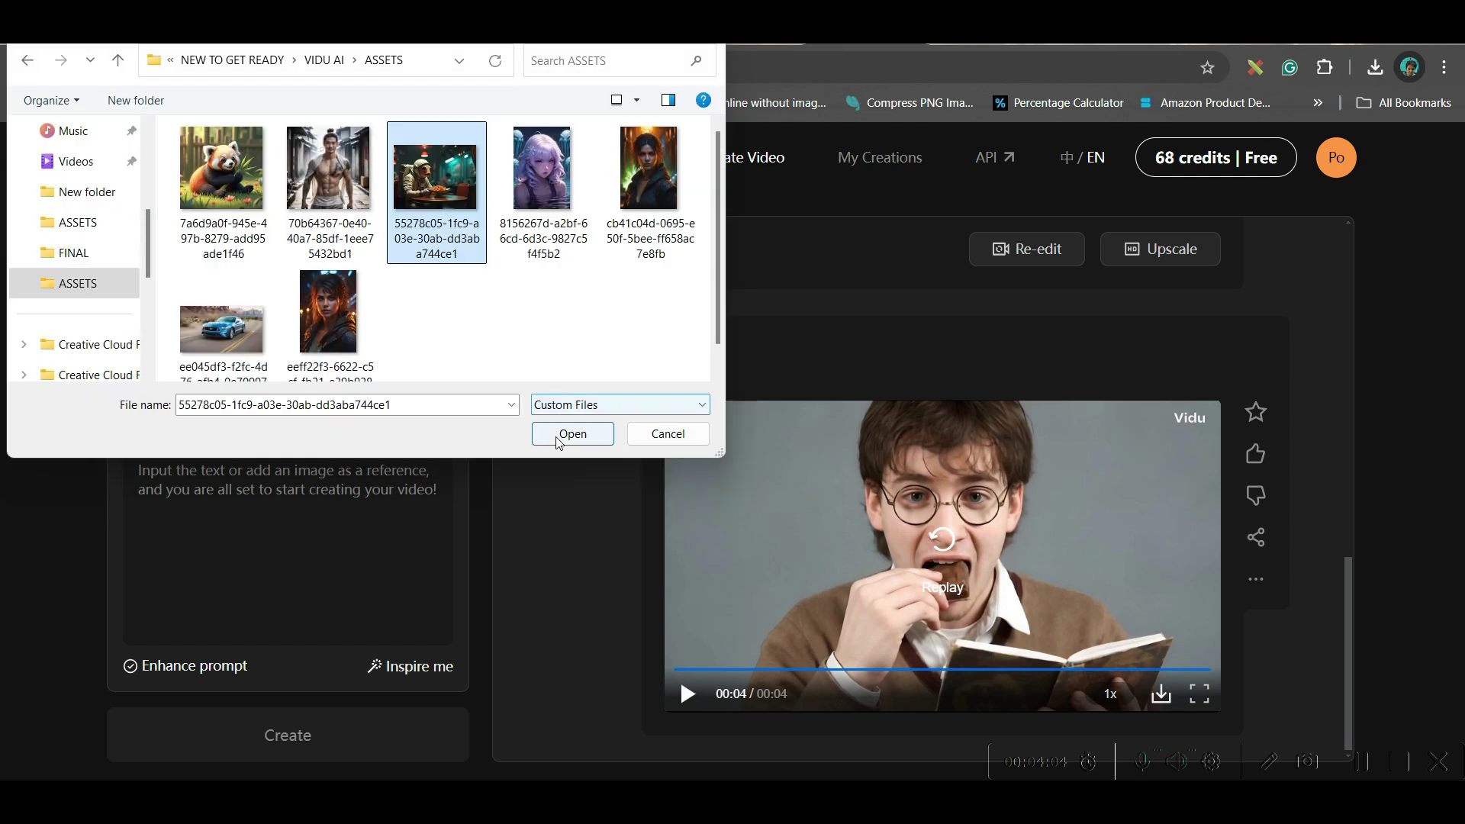
click(566, 435)
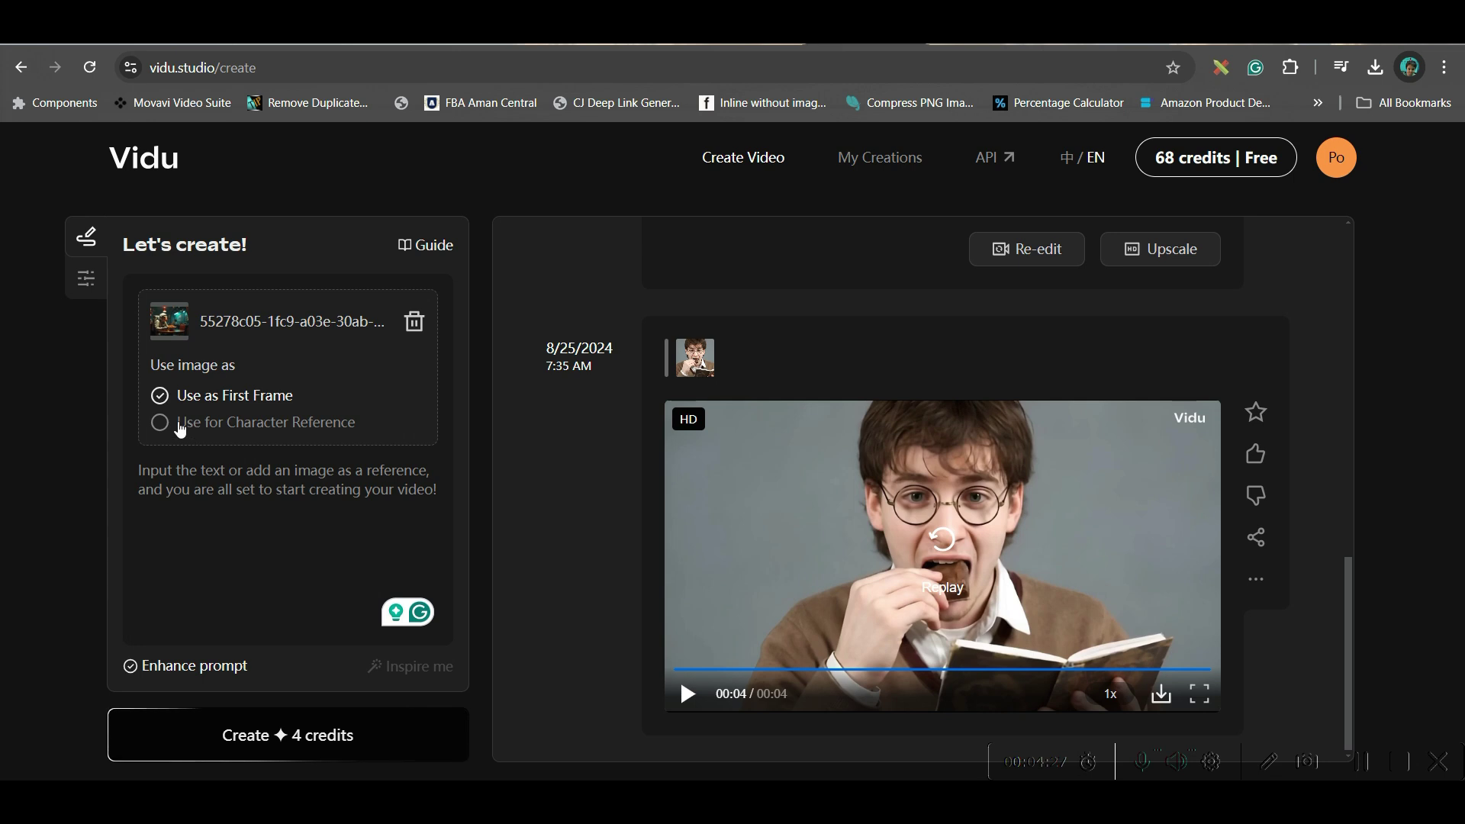
click(161, 424)
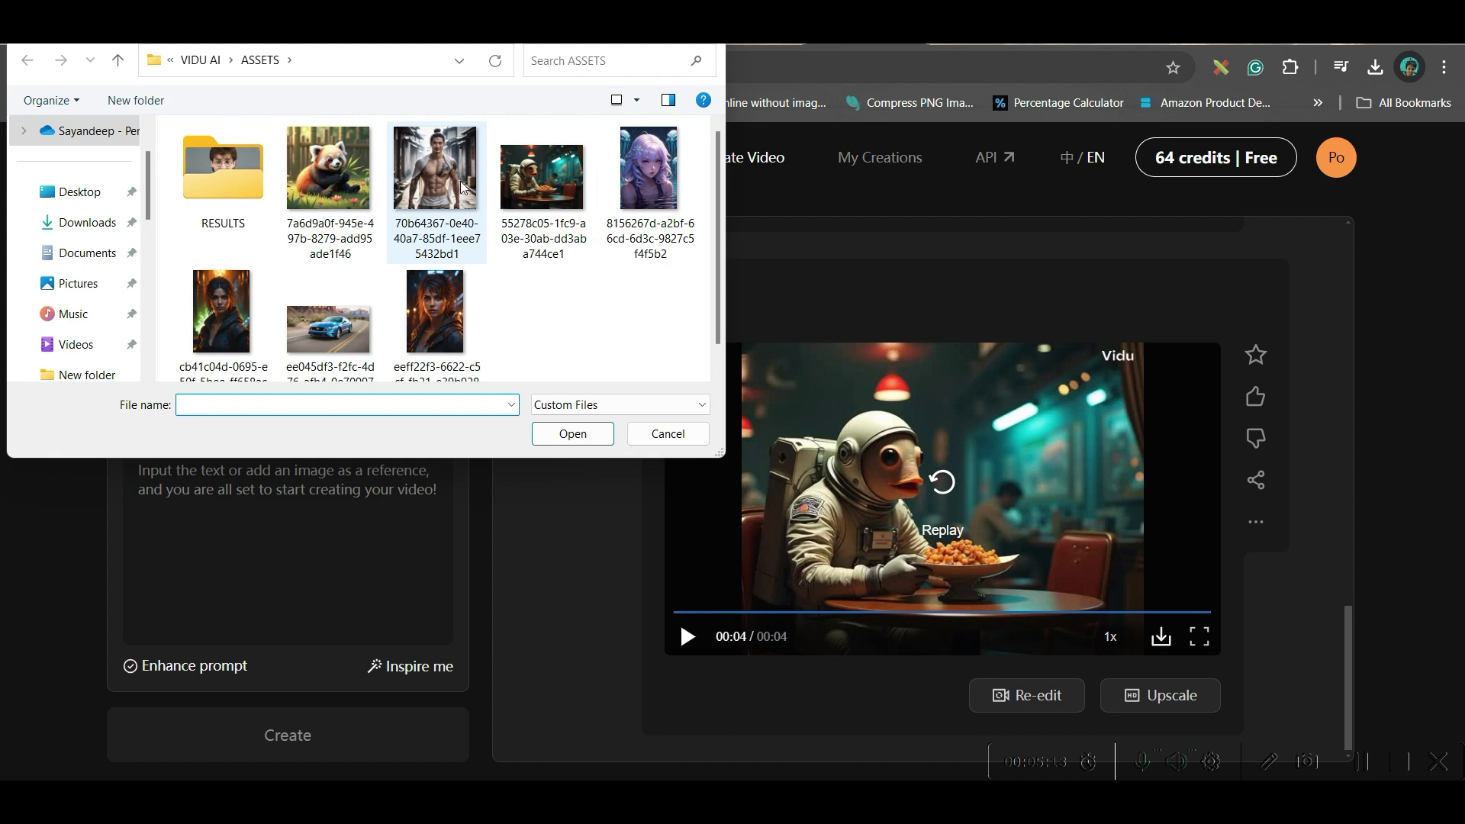
- Upload the man's photo and enter the prompt of a martial-arts black belt practicing by a river
click(461, 187)
click(573, 434)
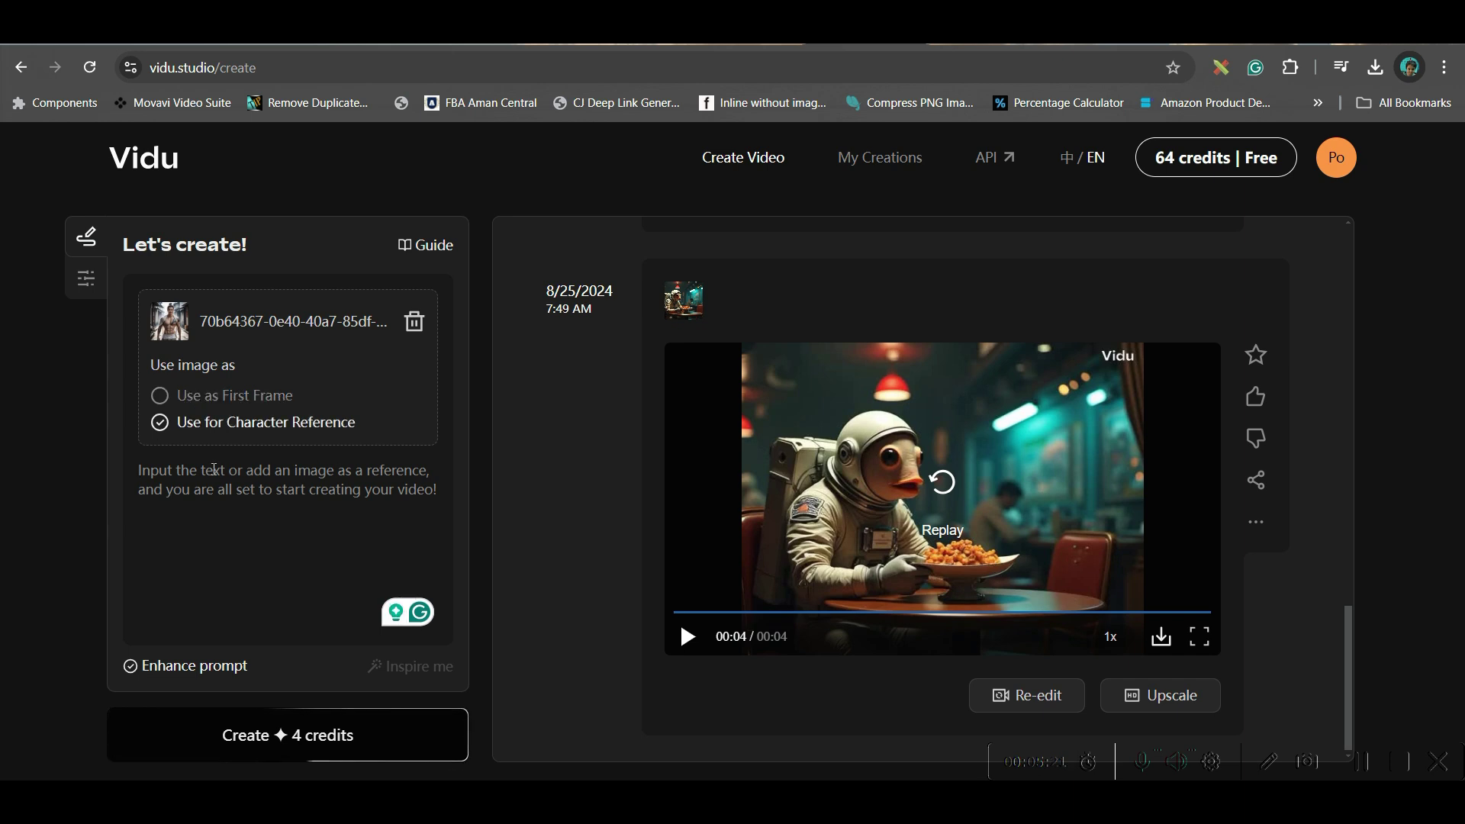
click(295, 468)
text(A Martial Art Black Belt is practicing Martial Arts near a River, early in the morning)
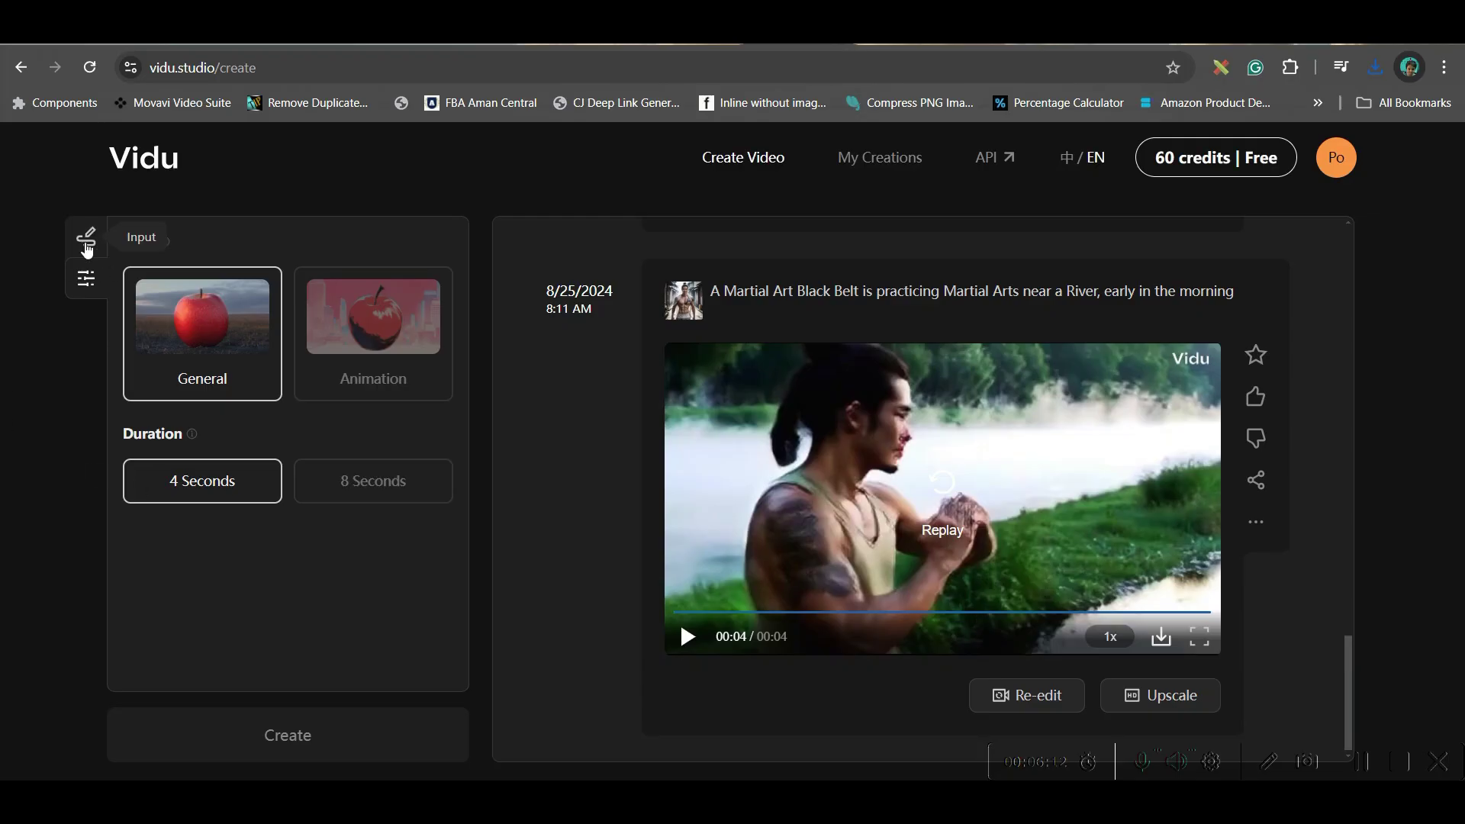
- Set Animation style, paste the boy-playing-guitar-by-a-pagoda prompt, enable Enhance prompt, and create
click(395, 328)
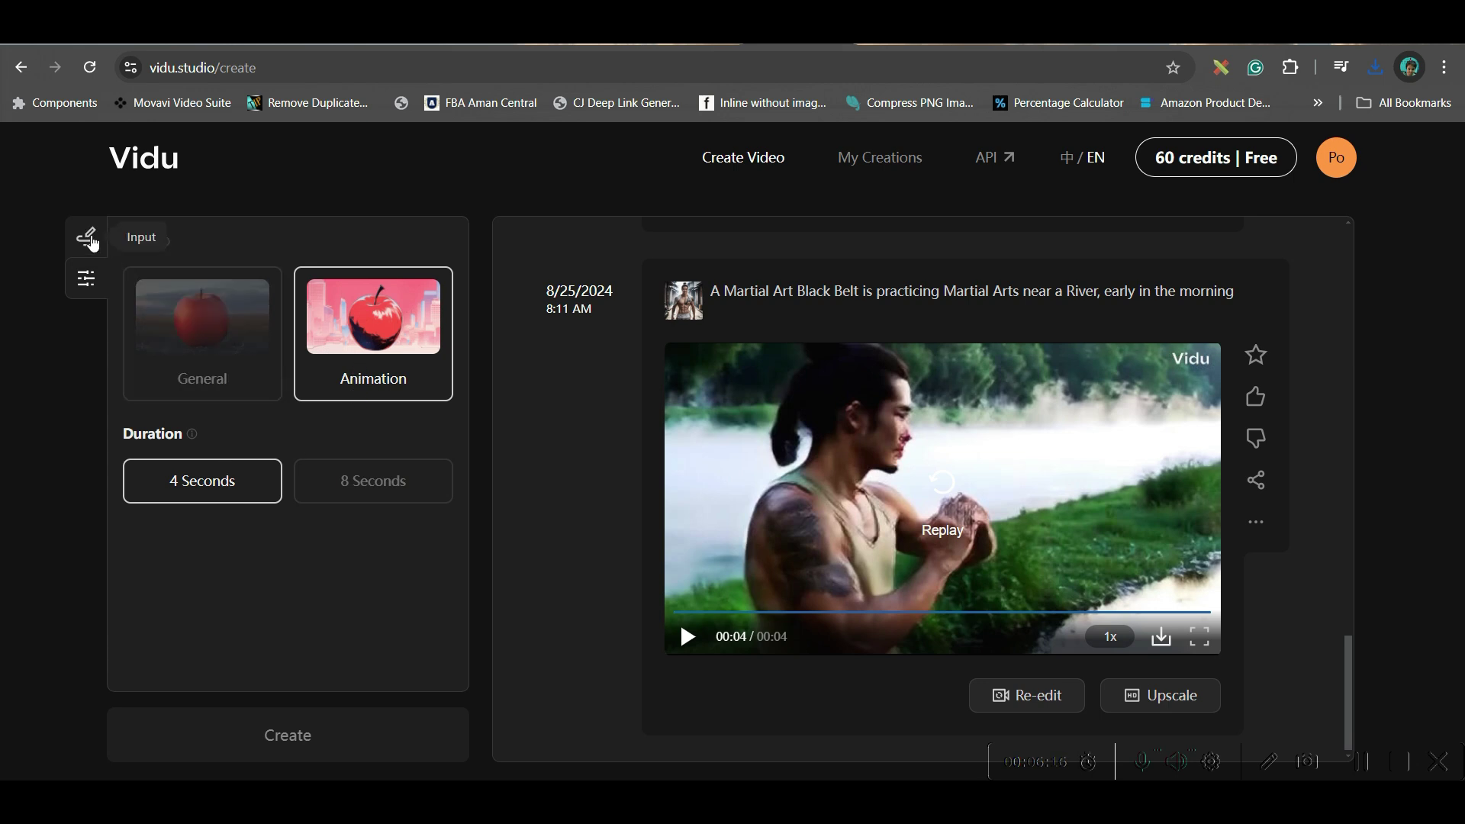
click(86, 237)
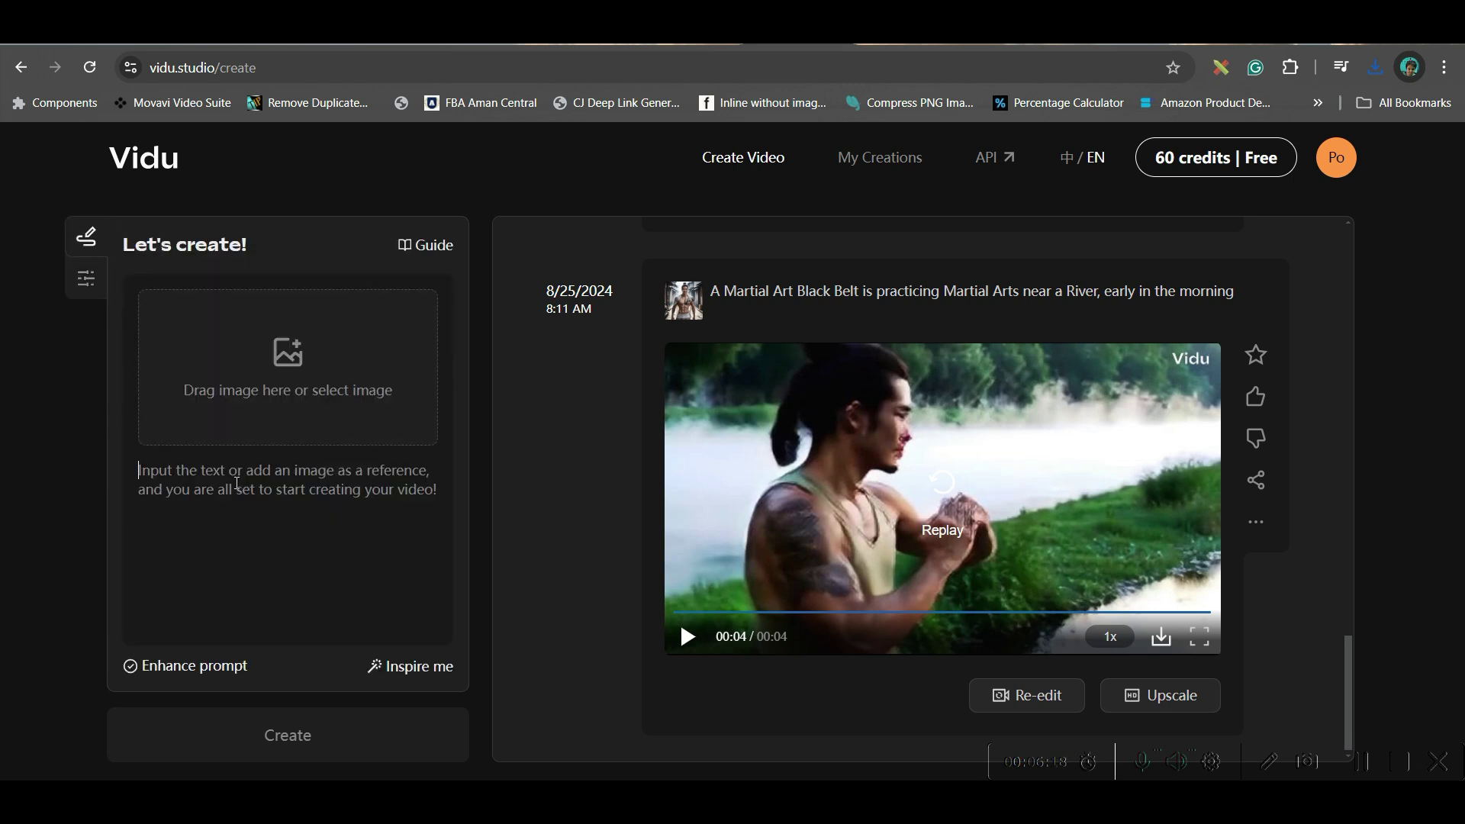
click(237, 483)
text(A handsome boy in playing Guitar in front of a Pagoda)
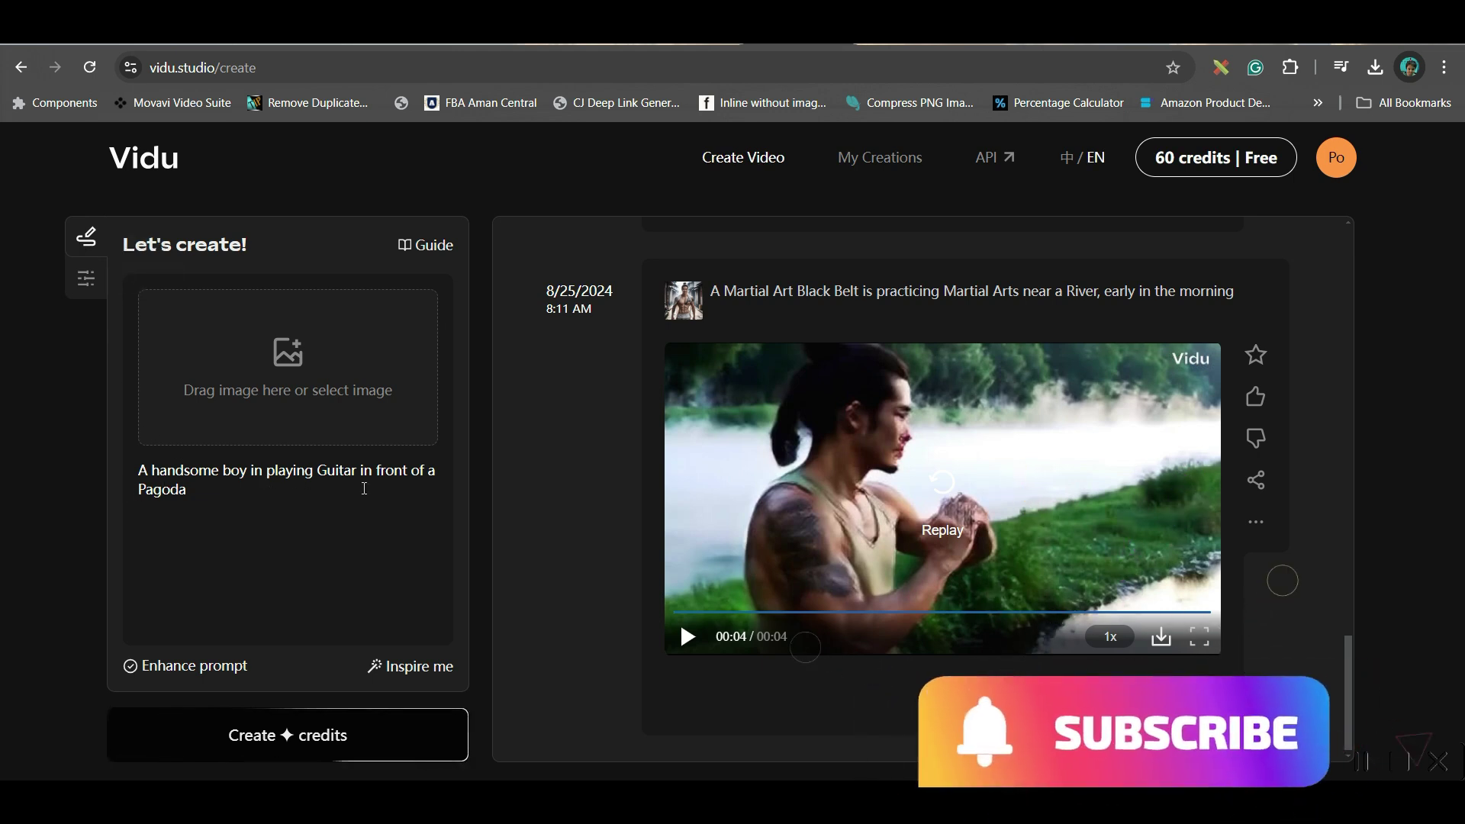
click(93, 282)
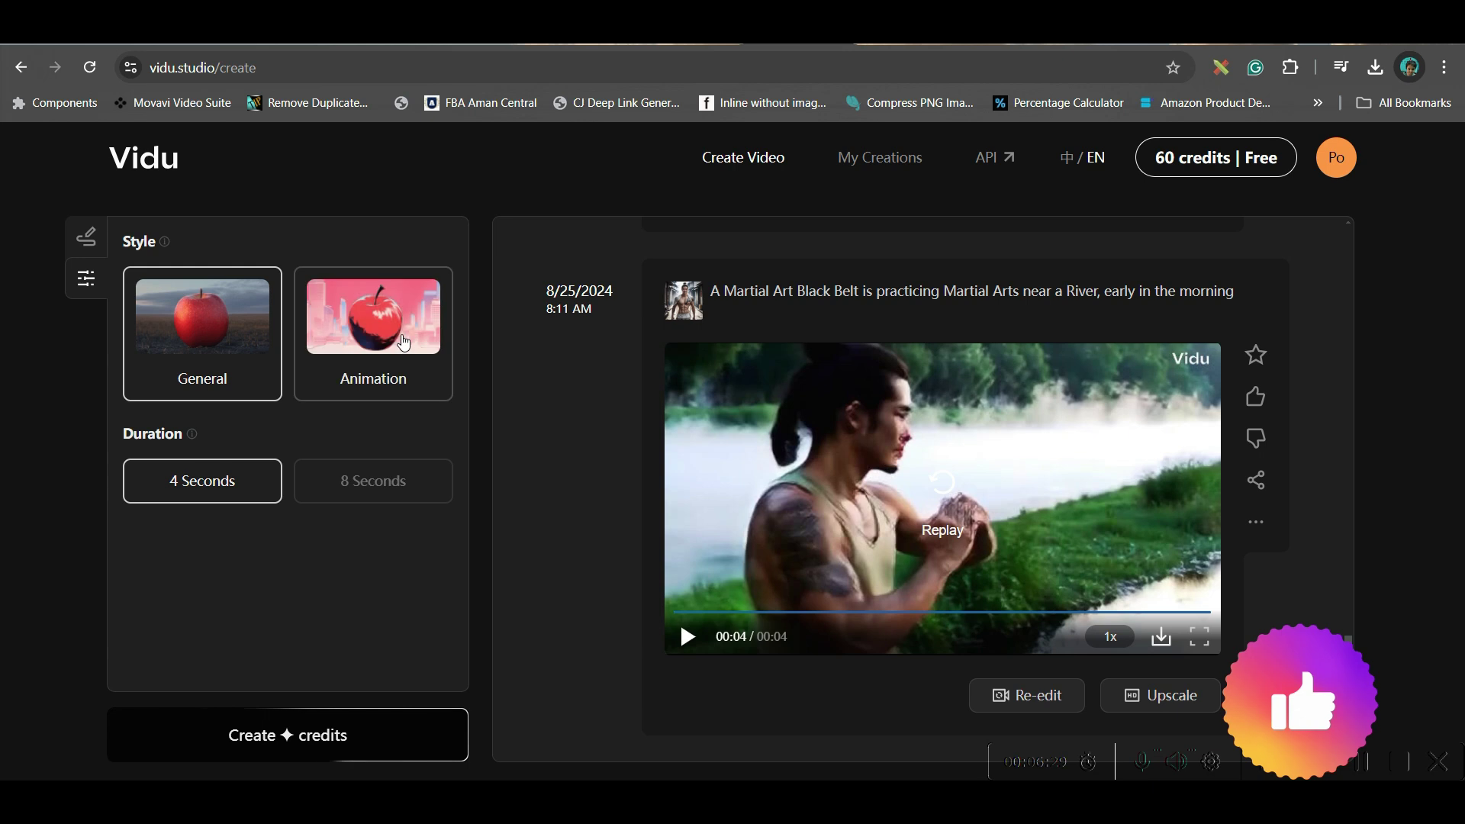
click(396, 378)
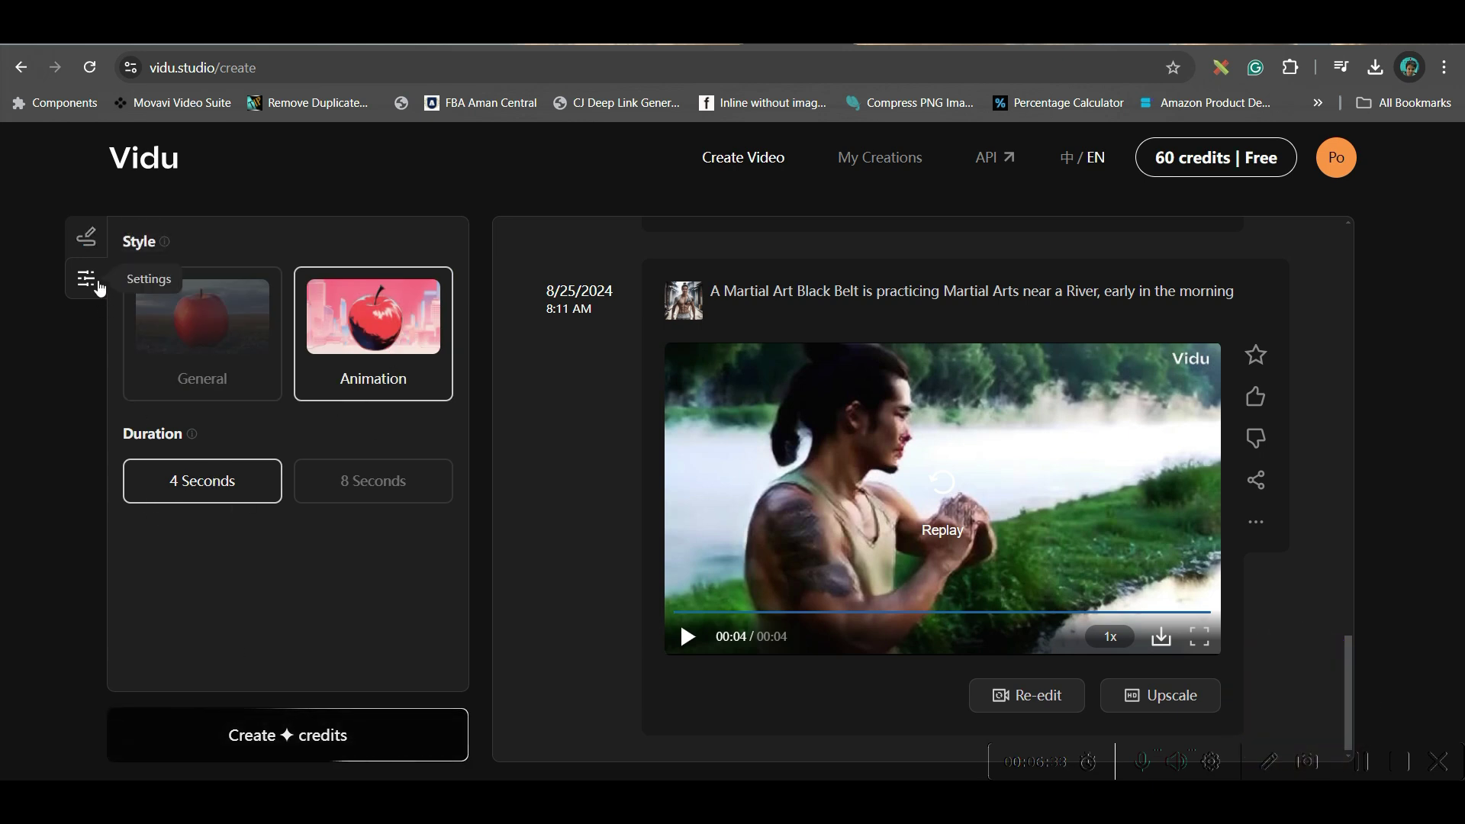
click(86, 237)
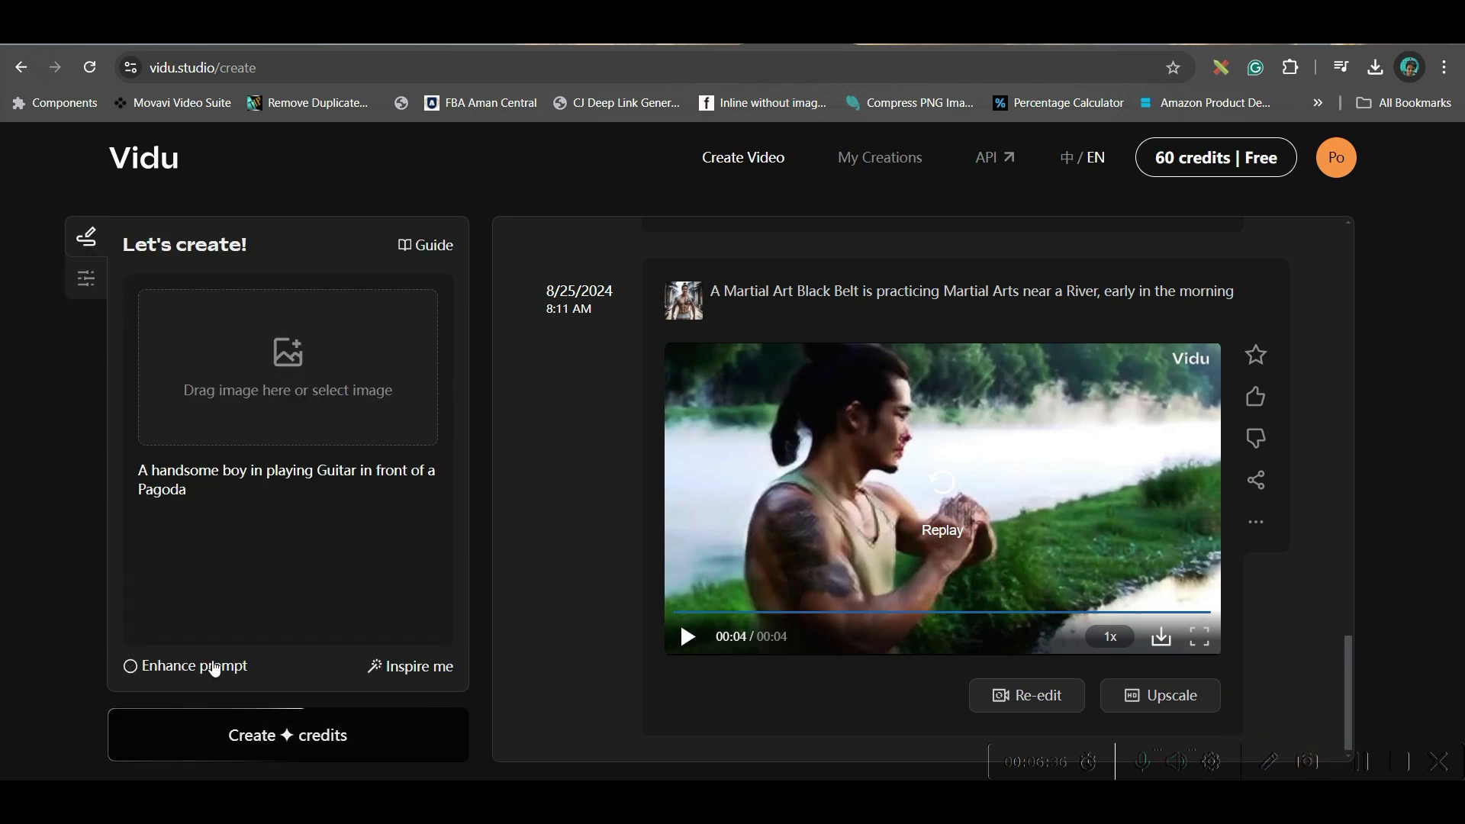
click(157, 673)
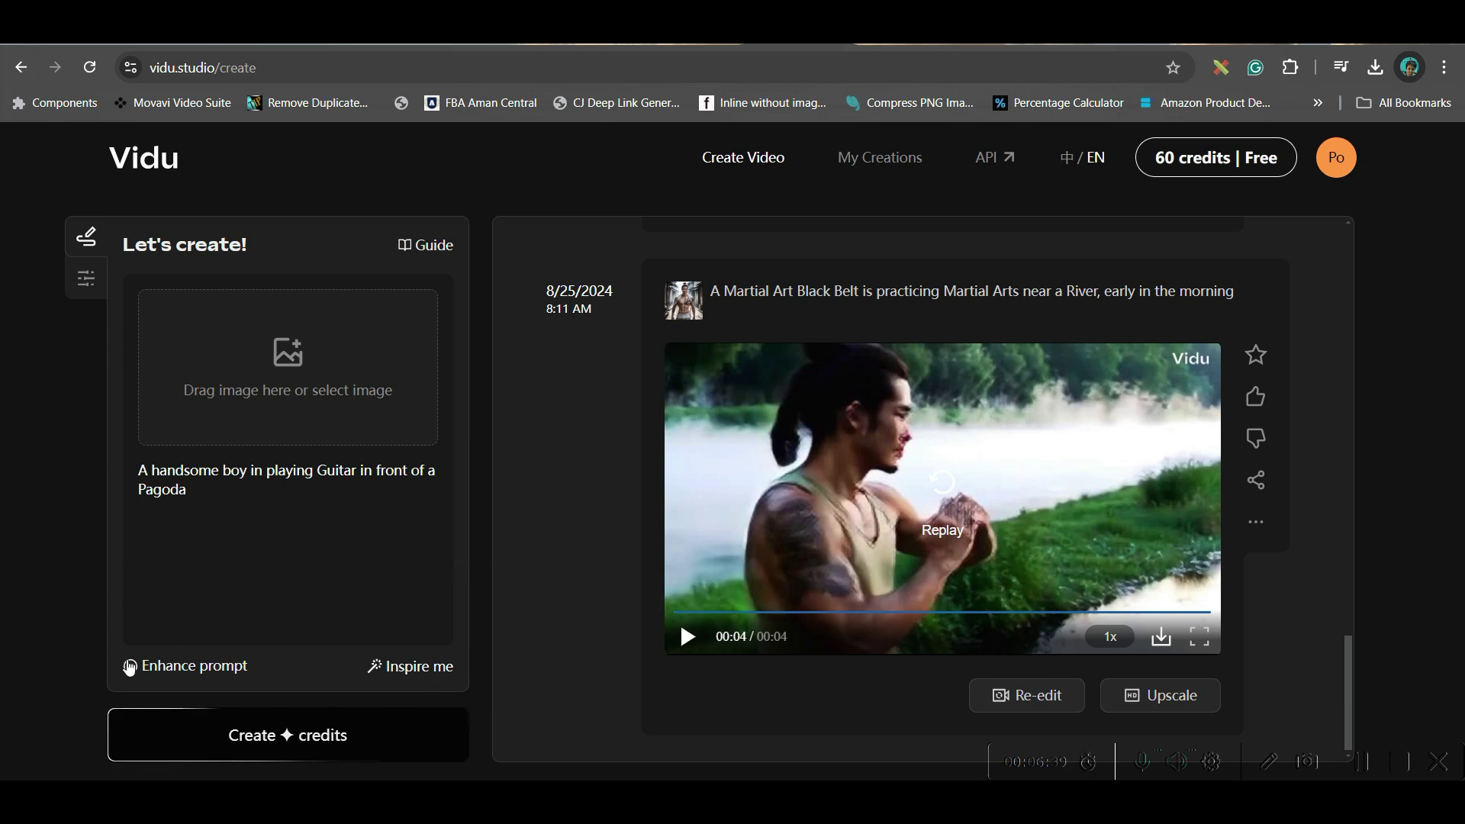
click(336, 737)
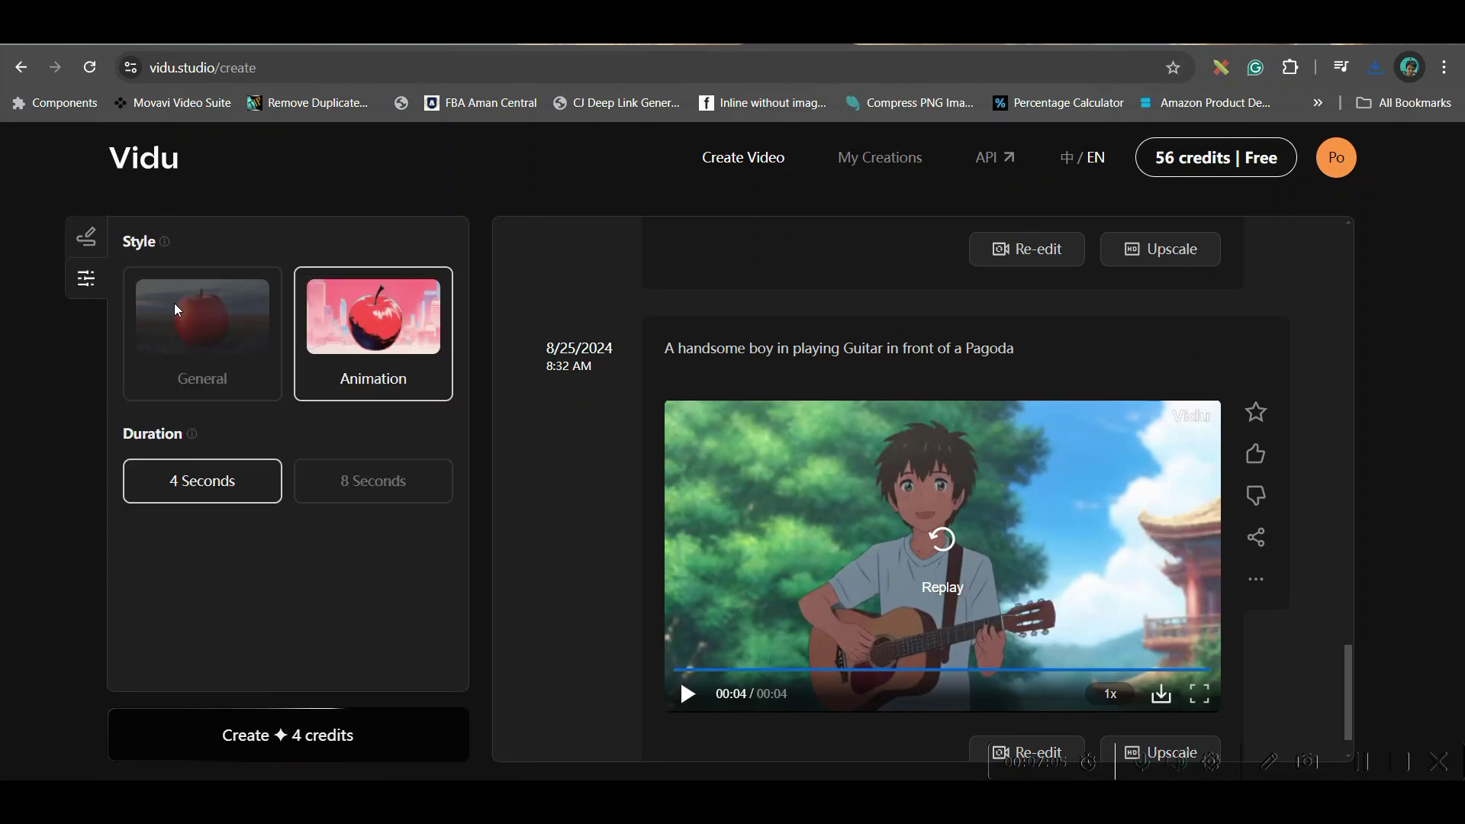
- Switch the video style back to General and return to the prompt panel
click(257, 335)
click(82, 240)
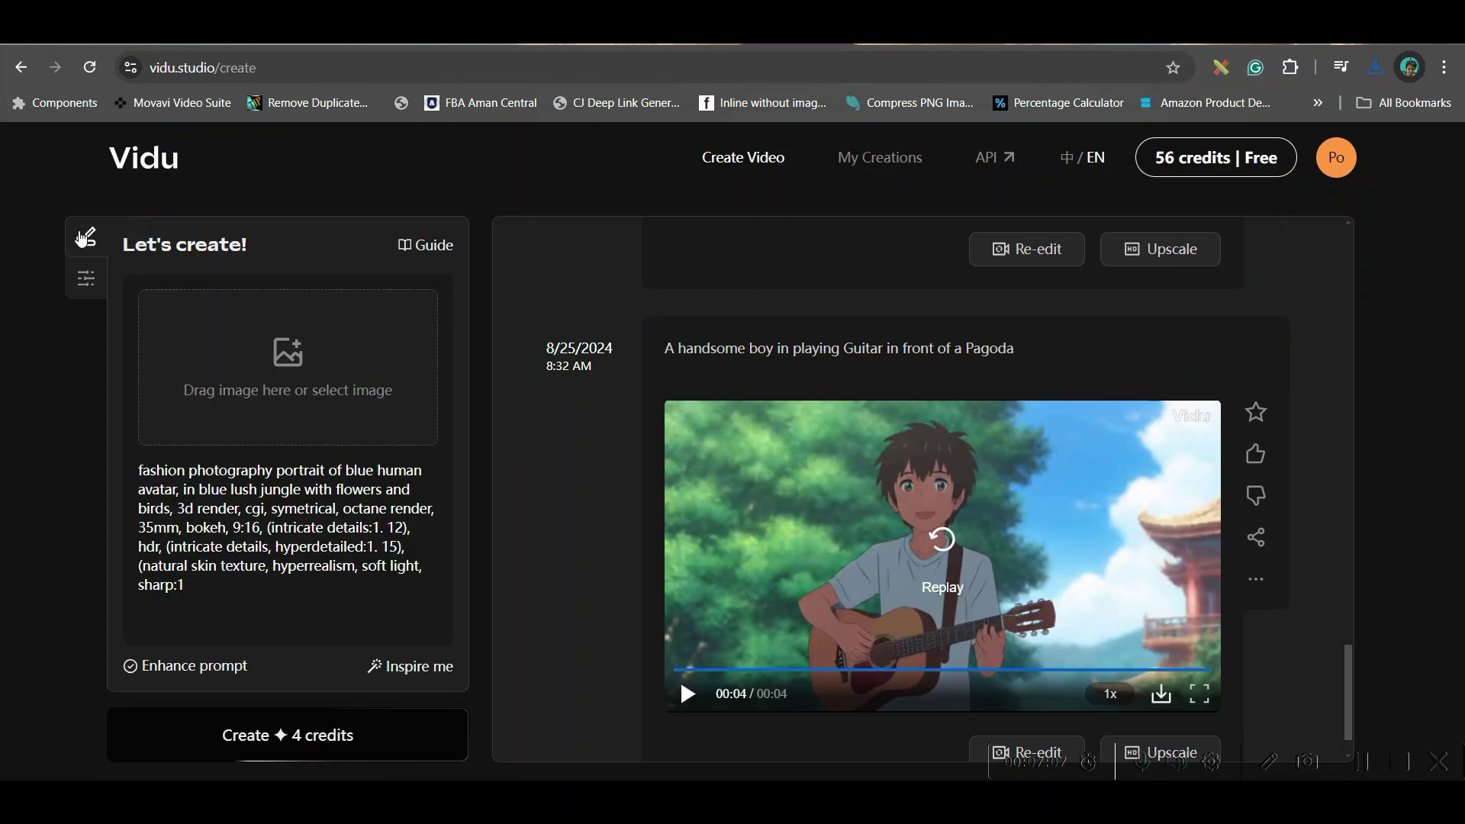